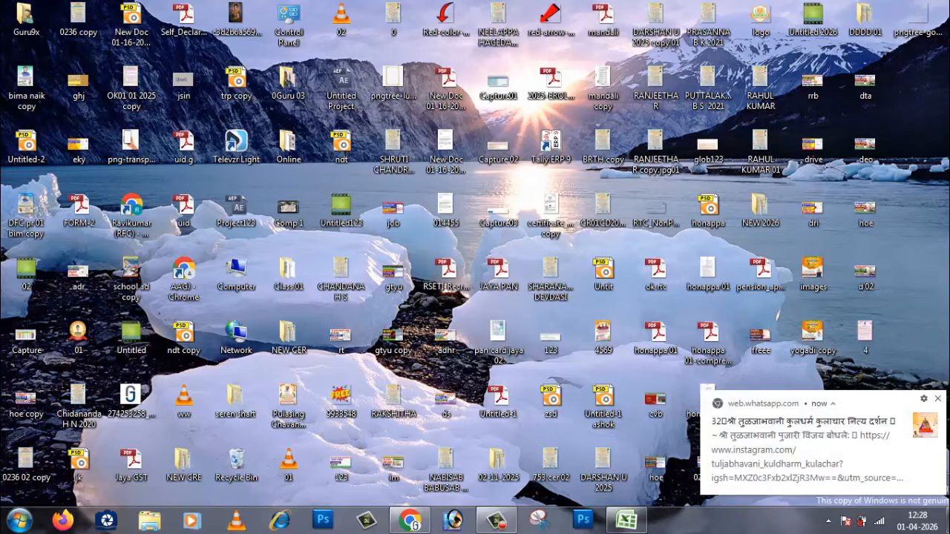
# Dismiss the desktop notification and switch to the Book1 workbook in Excel
pyautogui.click(938, 399)
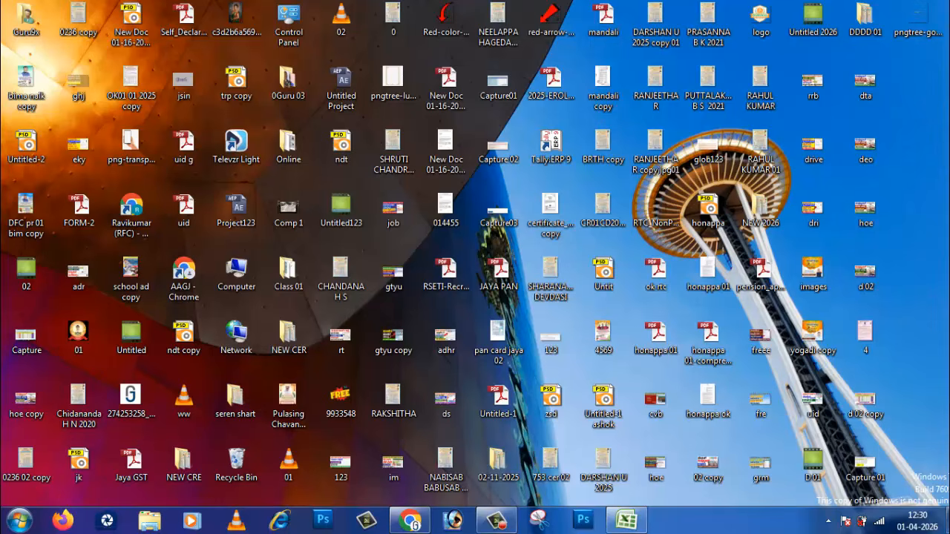
pyautogui.click(636, 523)
pyautogui.click(392, 337)
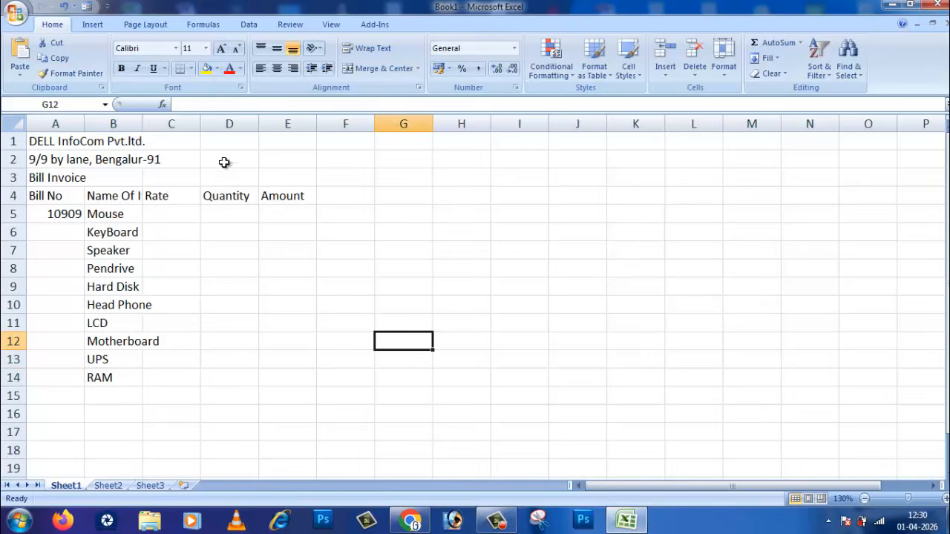
# Examine the cells holding the company name, address and Bill Invoice title in rows 1 to 3
pyautogui.click(191, 196)
pyautogui.click(44, 144)
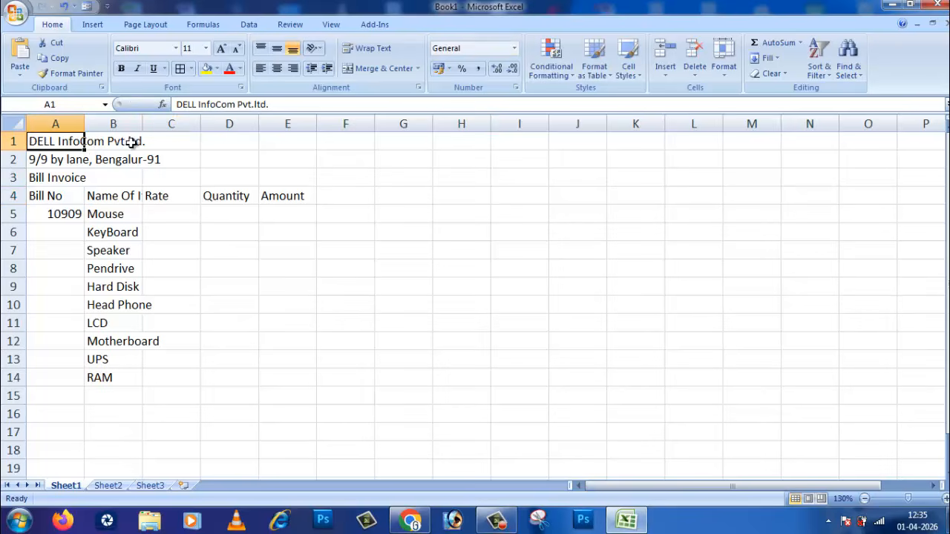
pyautogui.click(164, 143)
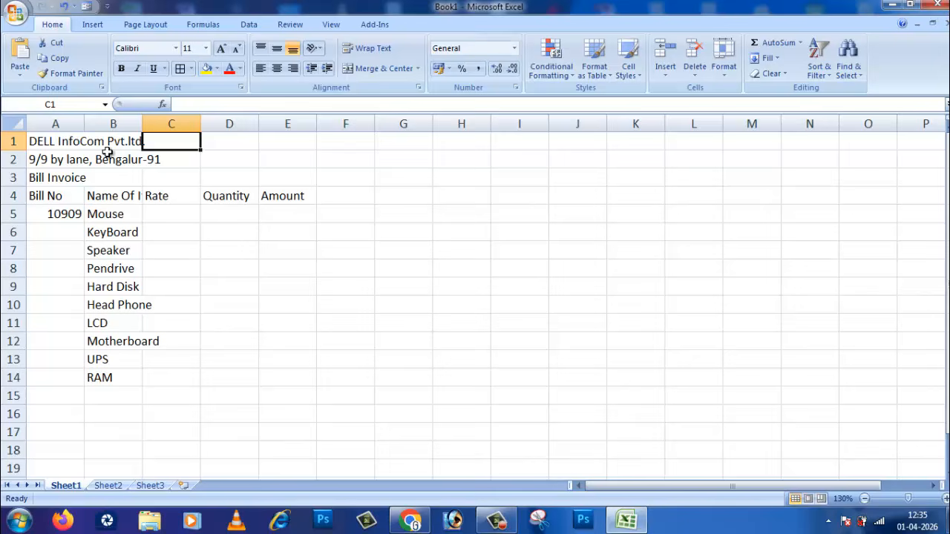
pyautogui.click(46, 146)
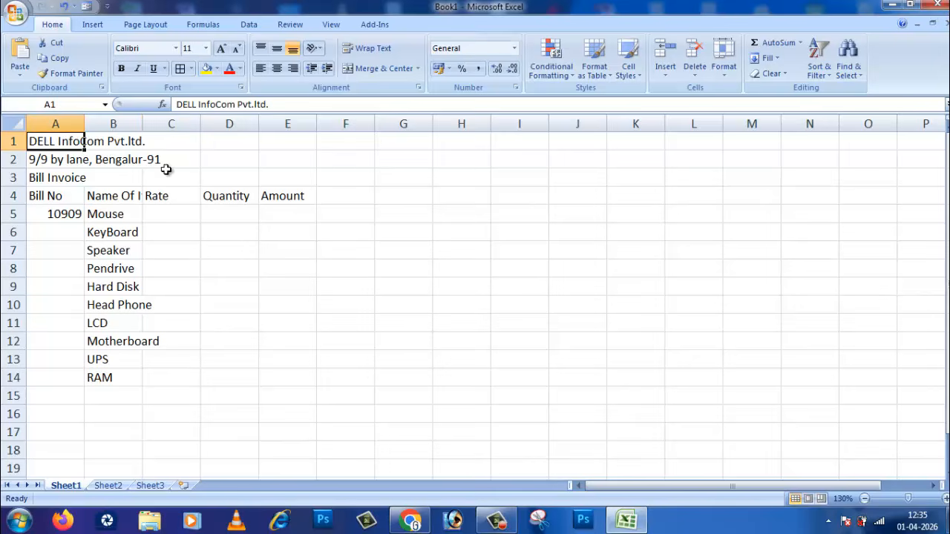
pyautogui.click(293, 382)
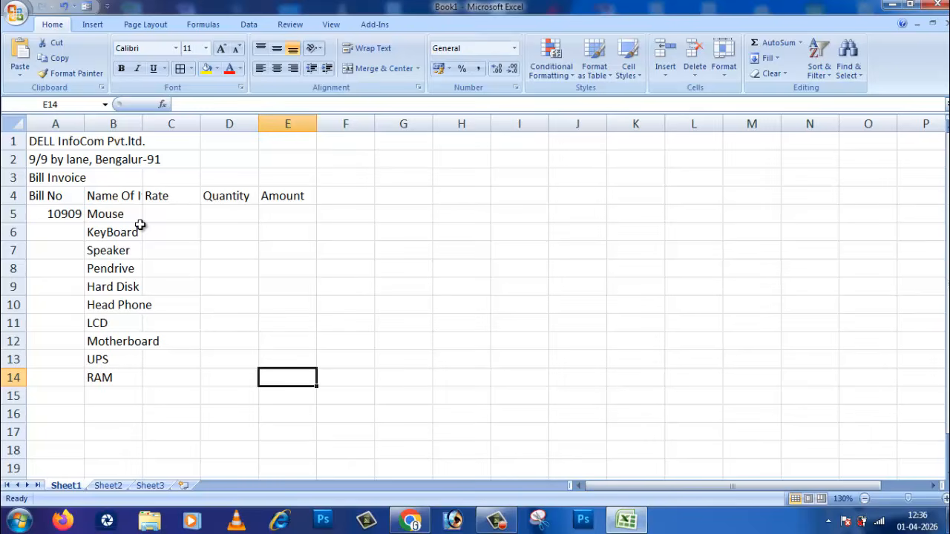
pyautogui.moveTo(43, 142); pyautogui.dragTo(183, 137)
pyautogui.moveTo(45, 159); pyautogui.dragTo(155, 159)
pyautogui.moveTo(37, 180); pyautogui.dragTo(97, 178)
pyautogui.click(116, 233)
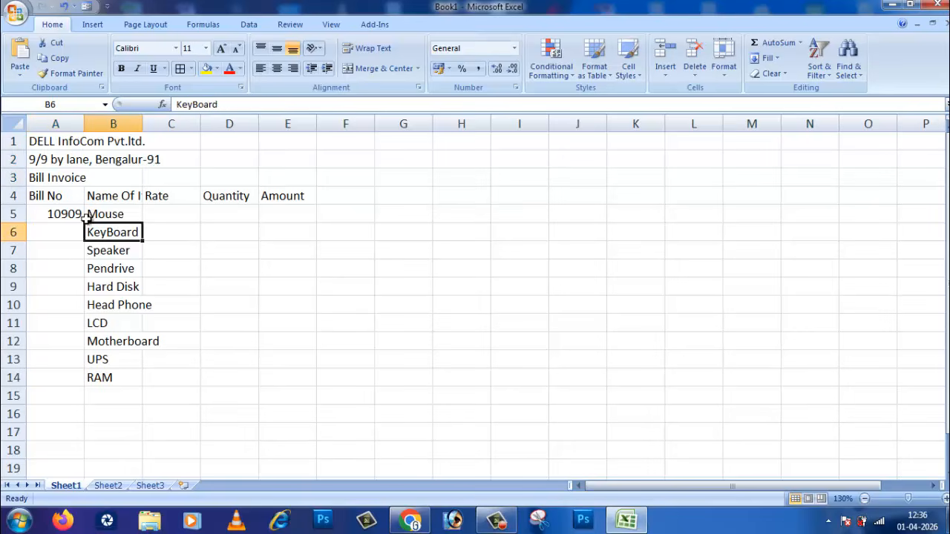
# Change the first bill number in cell A5 to 10901
pyautogui.click(63, 197)
pyautogui.click(76, 214)
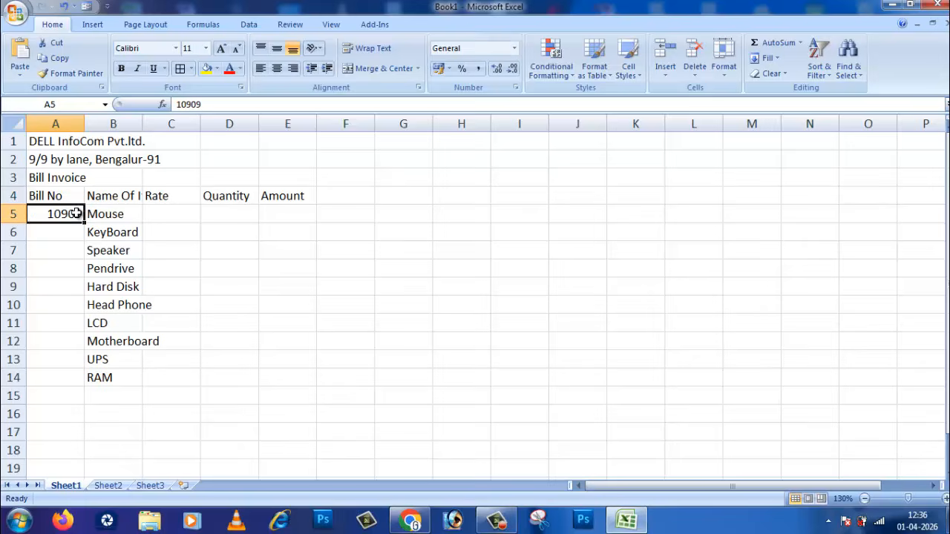
pyautogui.doubleClick(76, 214)
pyautogui.moveTo(76, 213); pyautogui.dragTo(83, 214)
pyautogui.write('1')
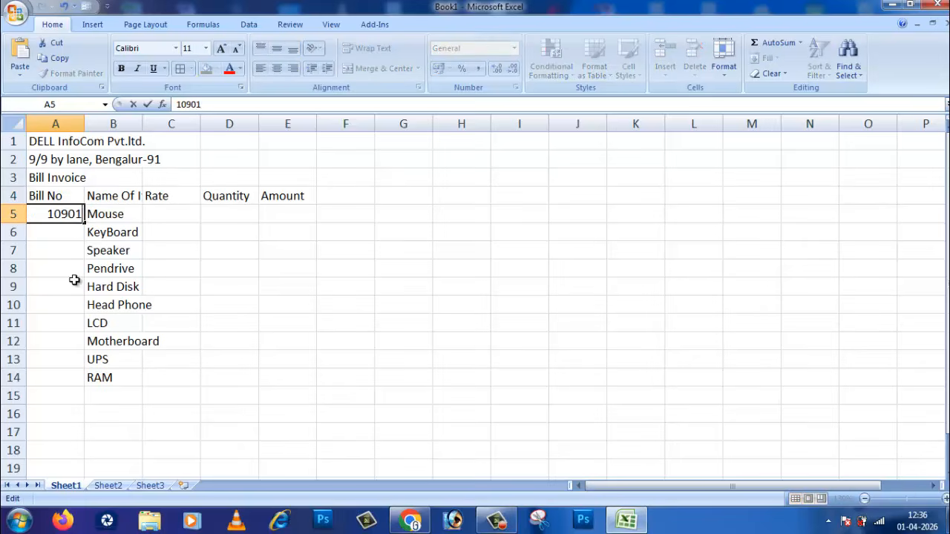
pyautogui.click(72, 285)
# Fill the bill numbers from A5 down to A14 as an increasing series
pyautogui.click(67, 214)
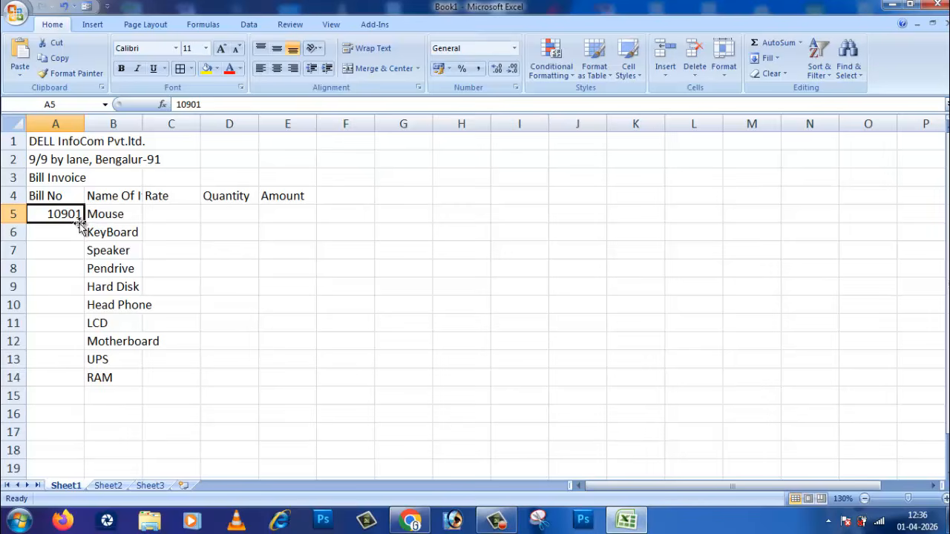
pyautogui.moveTo(84, 222); pyautogui.dragTo(78, 381)
pyautogui.click(96, 396)
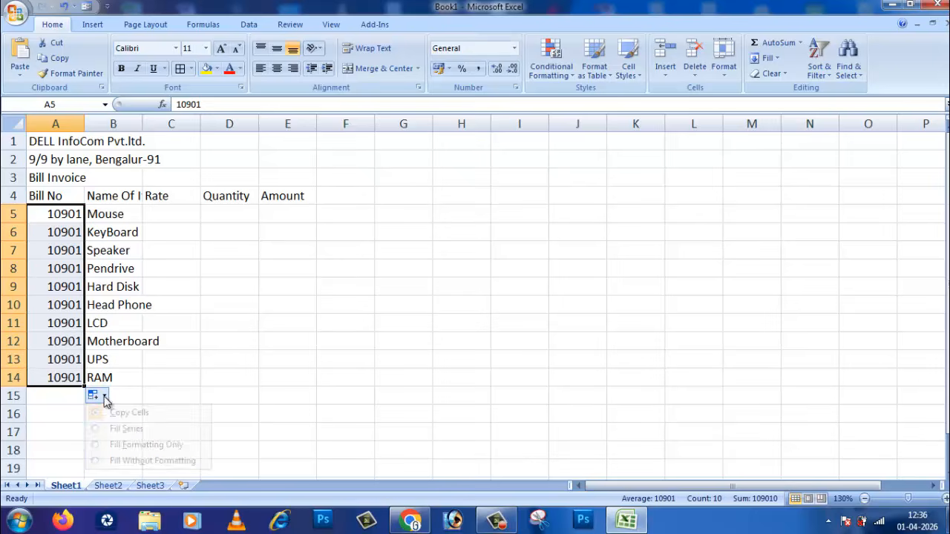
pyautogui.click(127, 429)
pyautogui.click(159, 413)
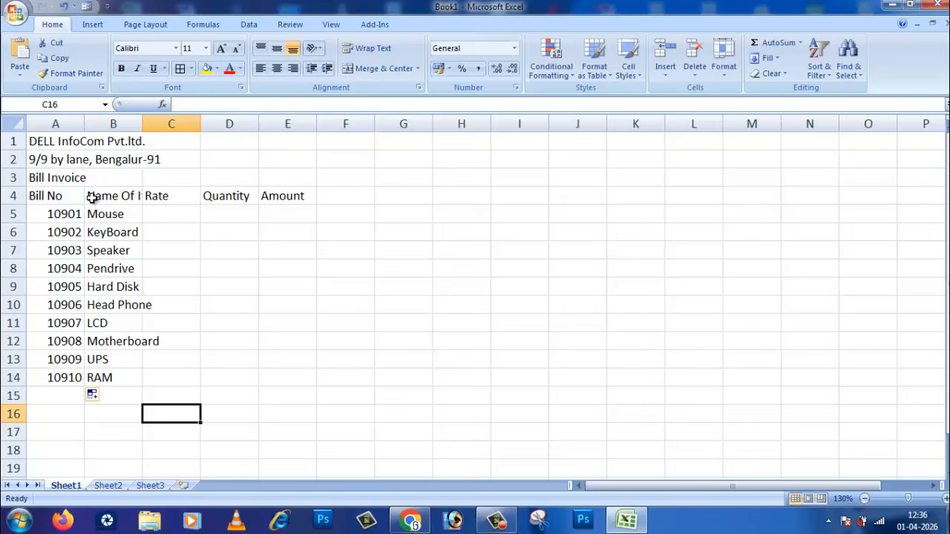
pyautogui.click(365, 196)
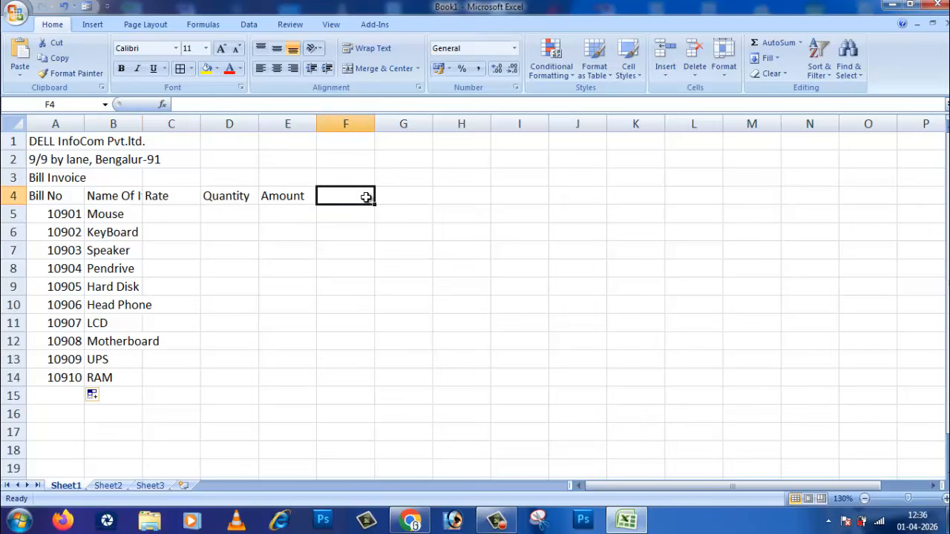
pyautogui.write('fdfdf')
pyautogui.press('Return')
pyautogui.write('dfdffdfdf')
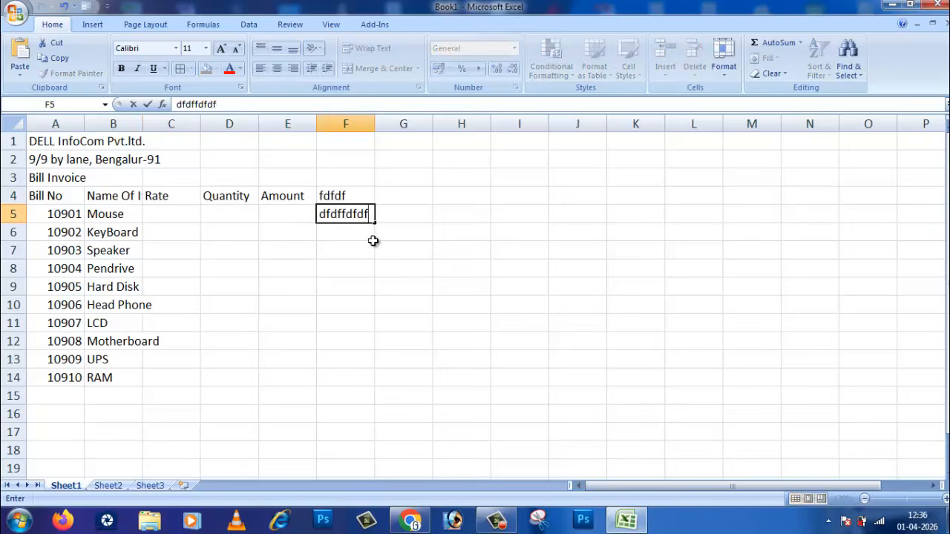
pyautogui.write('dfdfdf')
pyautogui.click(403, 380)
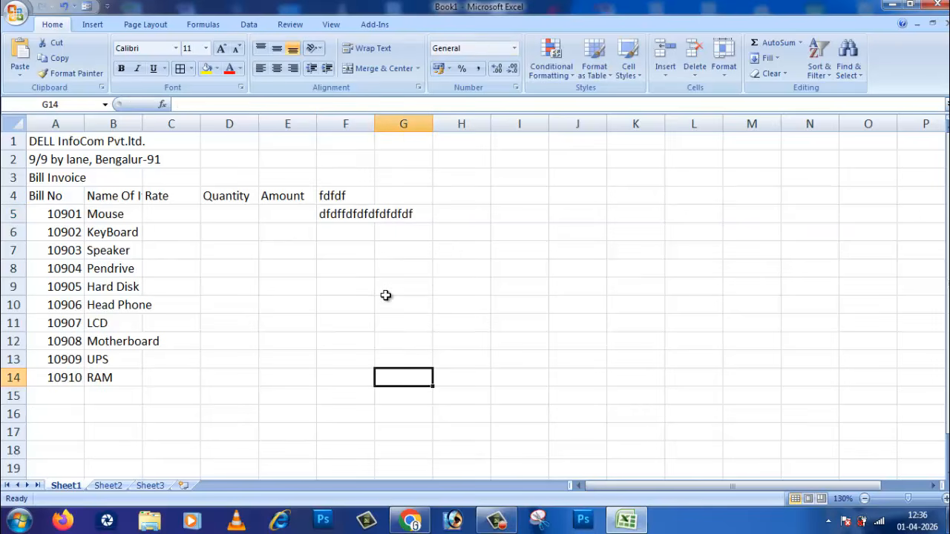
pyautogui.click(391, 219)
pyautogui.write('ccvvv')
pyautogui.click(403, 362)
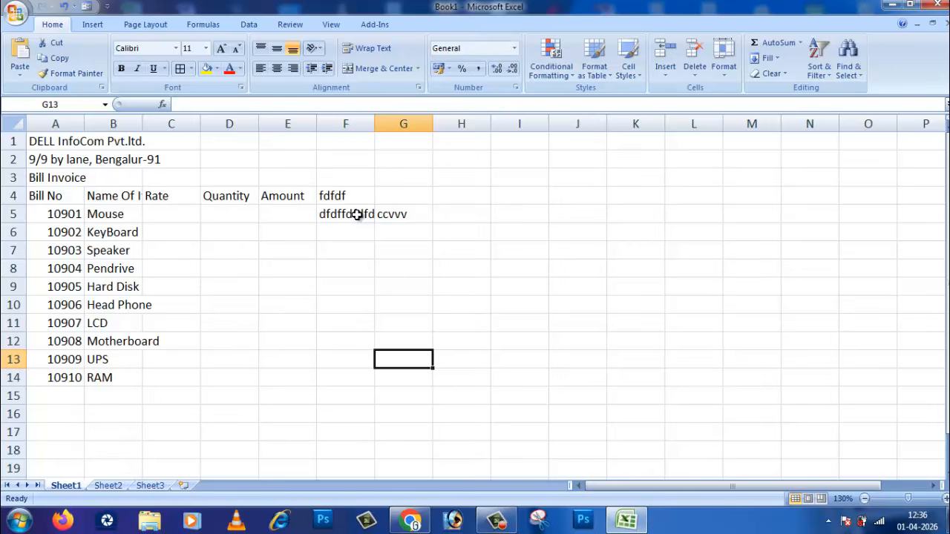
pyautogui.moveTo(335, 194); pyautogui.dragTo(387, 216)
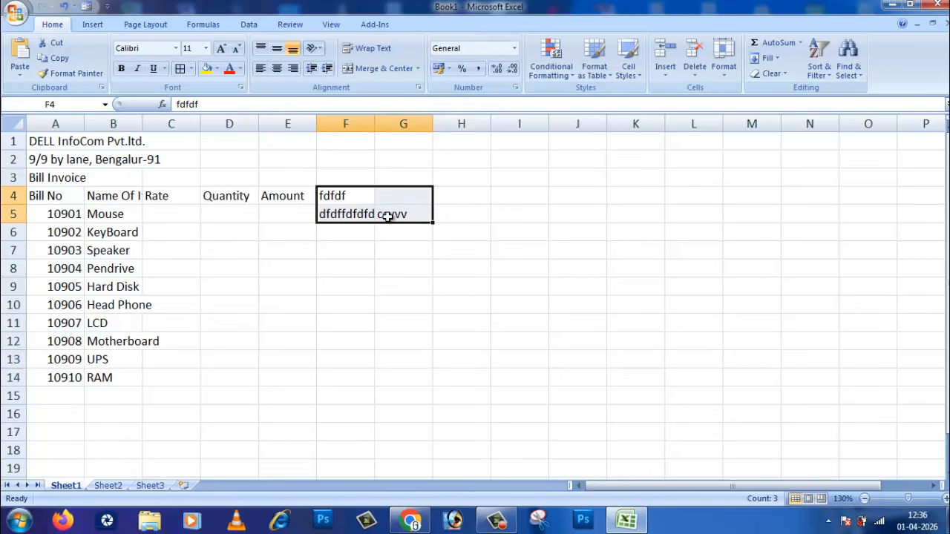
pyautogui.press('Delete')
pyautogui.click(360, 301)
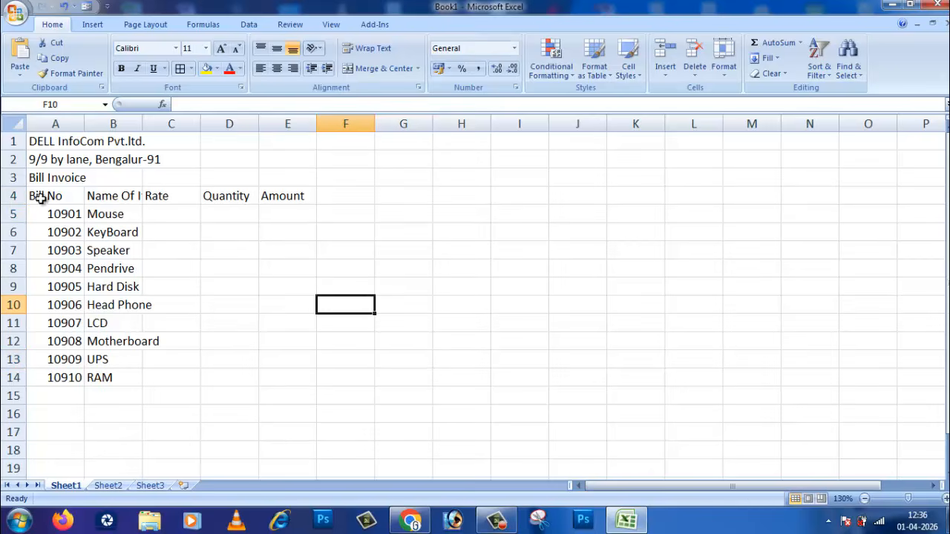
# AutoFit the column widths to the header cells A4:E4
pyautogui.click(44, 196)
pyautogui.moveTo(87, 196); pyautogui.dragTo(301, 202)
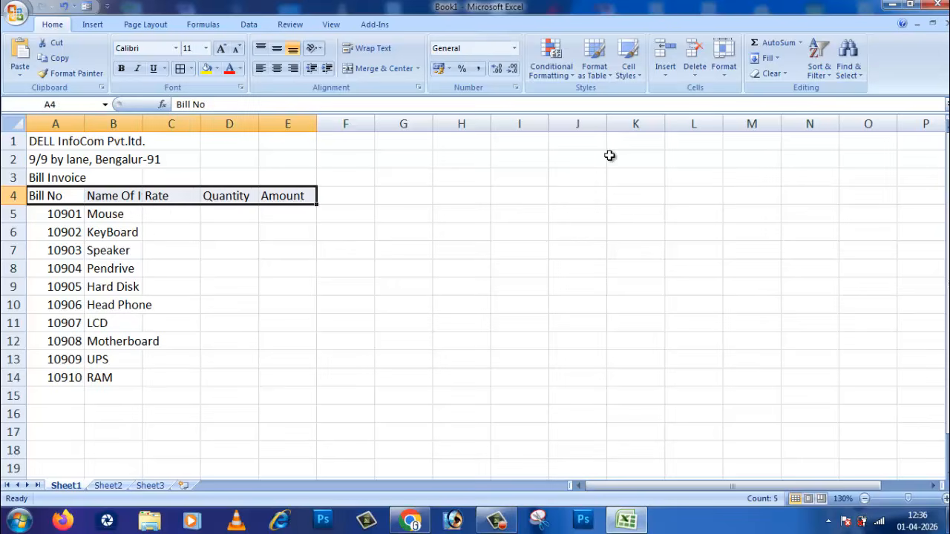
pyautogui.click(725, 78)
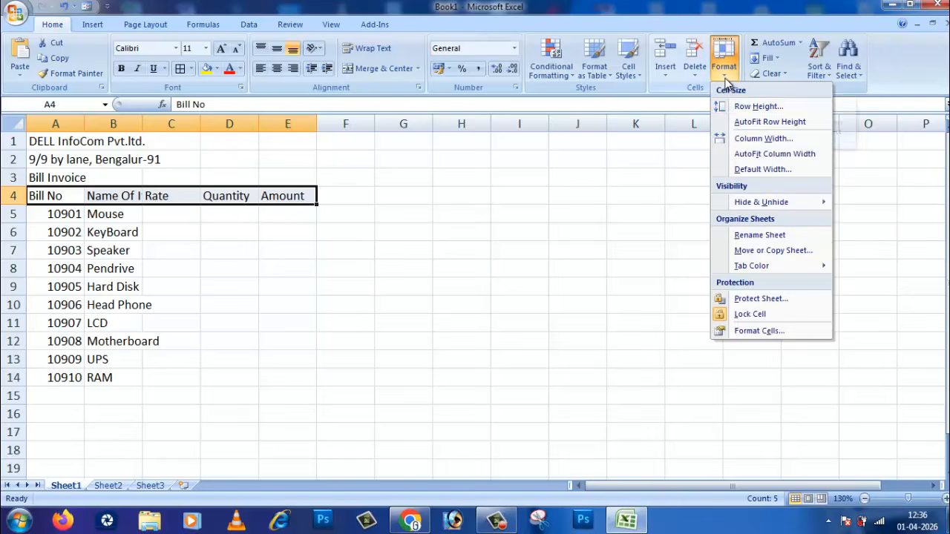
pyautogui.click(788, 155)
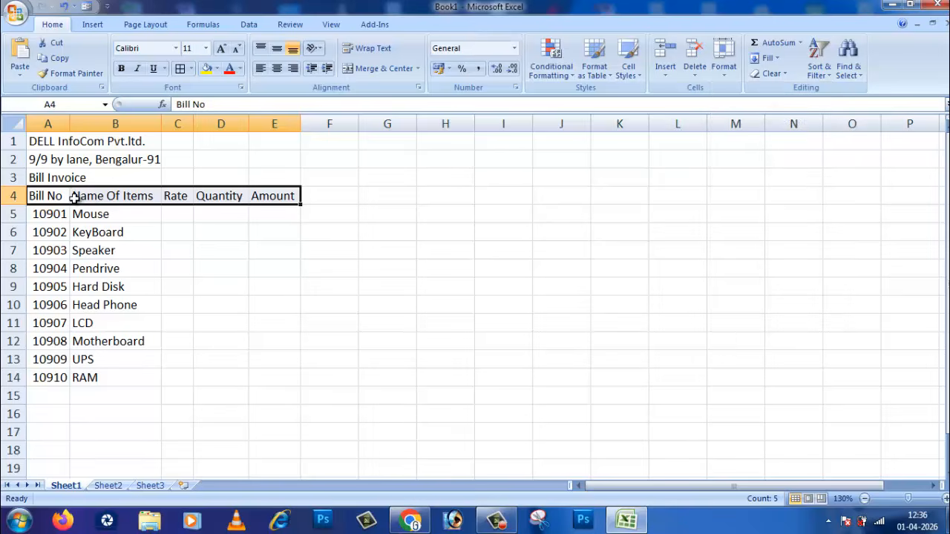
# Widen the Rate, Quantity and Amount columns slightly beyond their header text
pyautogui.click(145, 196)
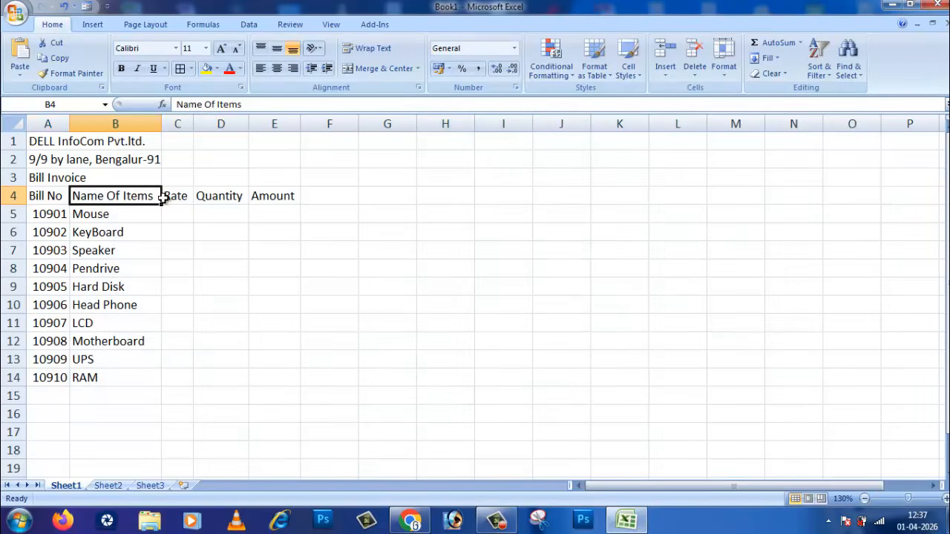
pyautogui.click(235, 200)
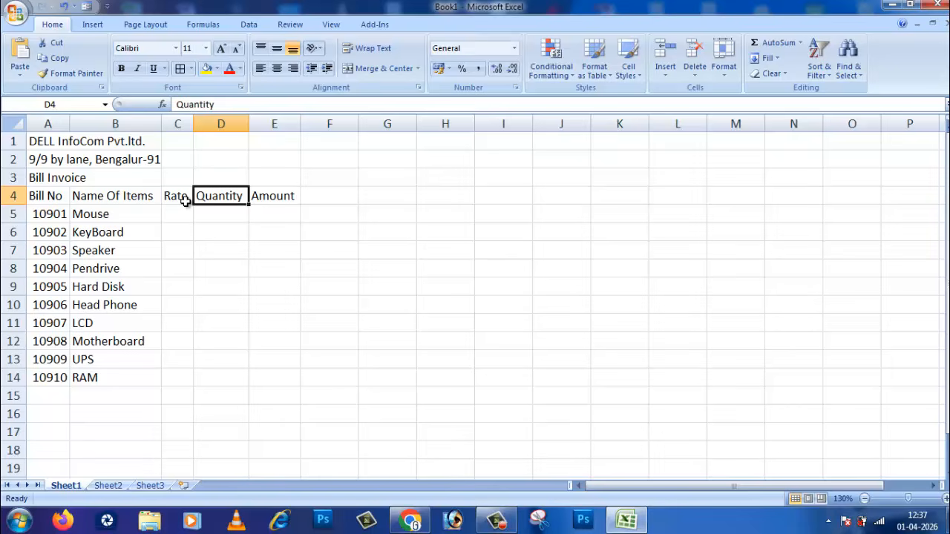
pyautogui.moveTo(193, 124); pyautogui.dragTo(335, 126)
pyautogui.click(364, 271)
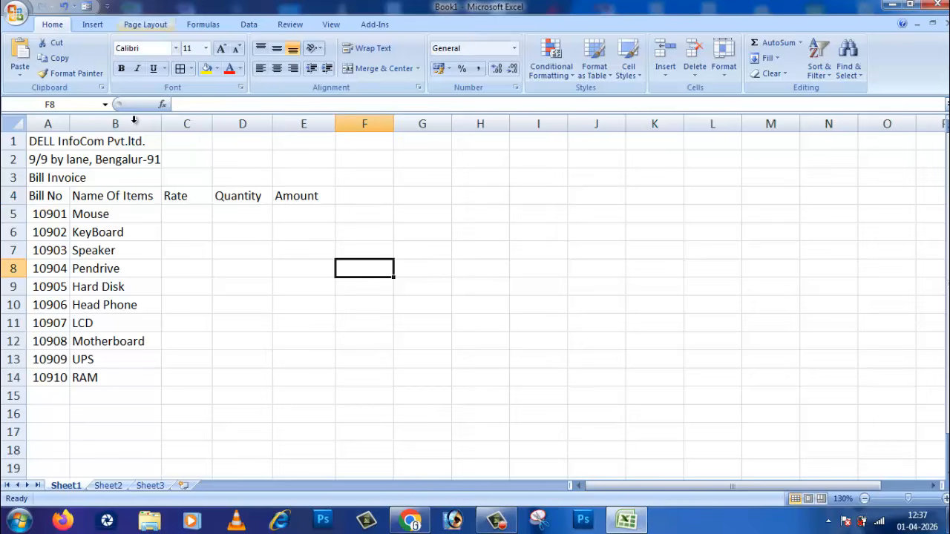
# Merge and center the company name across A1:E1 and the address across A2:E2
pyautogui.moveTo(32, 141); pyautogui.dragTo(336, 141)
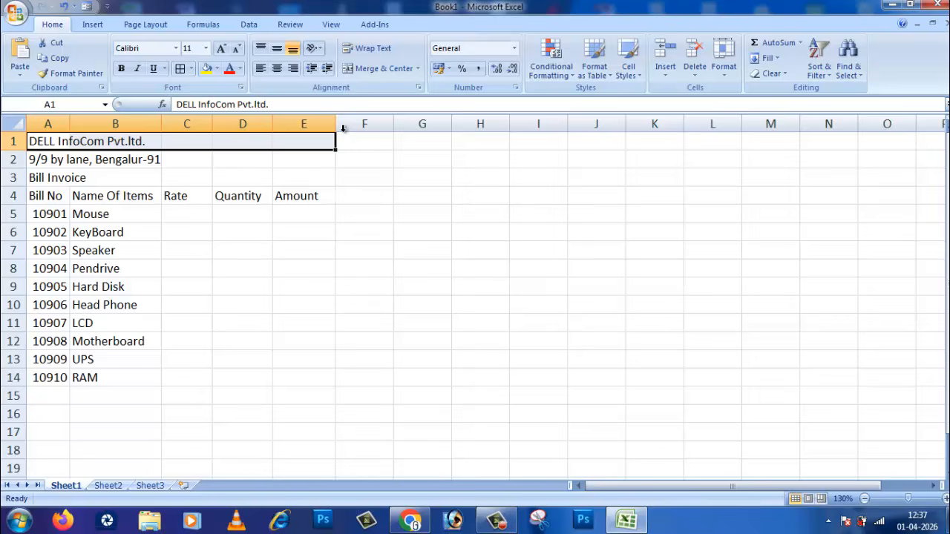
pyautogui.click(392, 69)
pyautogui.moveTo(34, 157); pyautogui.dragTo(302, 159)
pyautogui.click(391, 69)
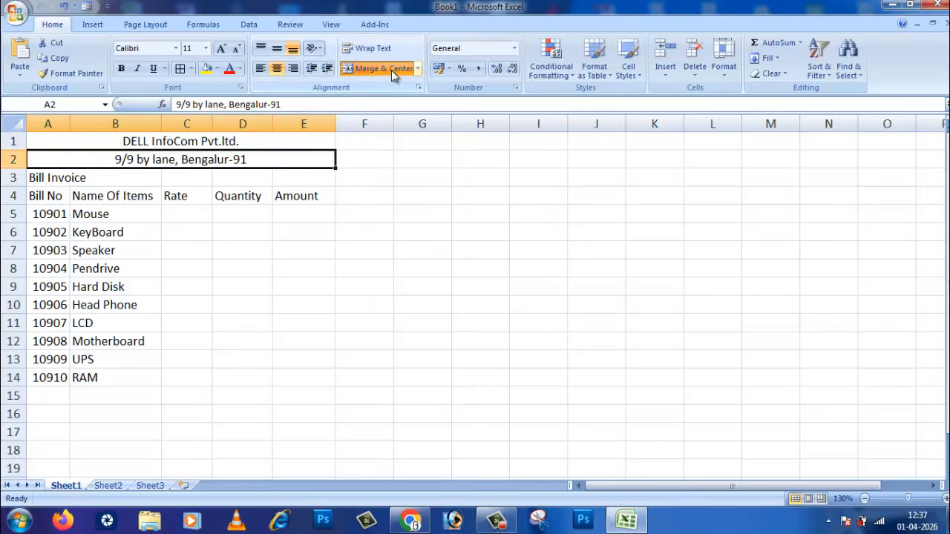
pyautogui.click(275, 264)
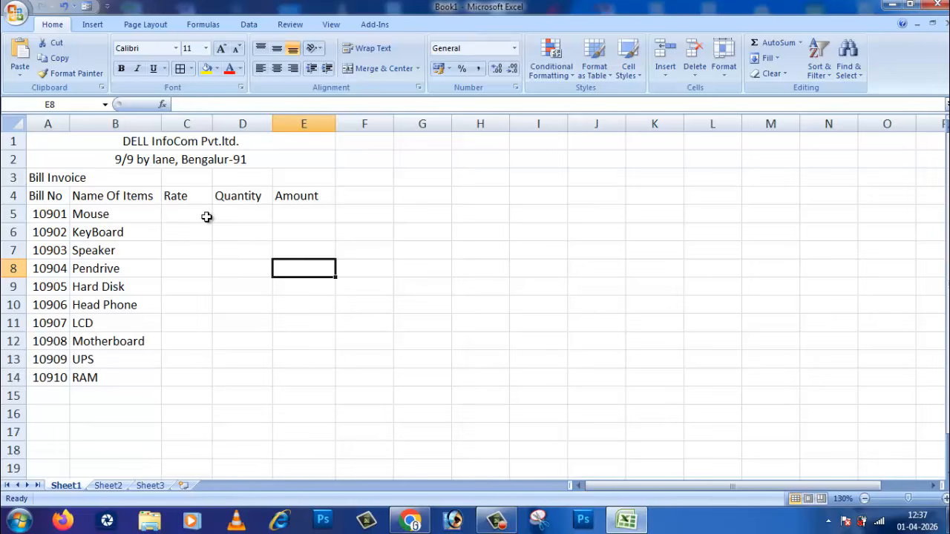
# Examine the item names in B5:B14 and the Rate, Quantity and Amount cells of the first item row
pyautogui.moveTo(64, 145); pyautogui.dragTo(222, 327)
pyautogui.click(244, 409)
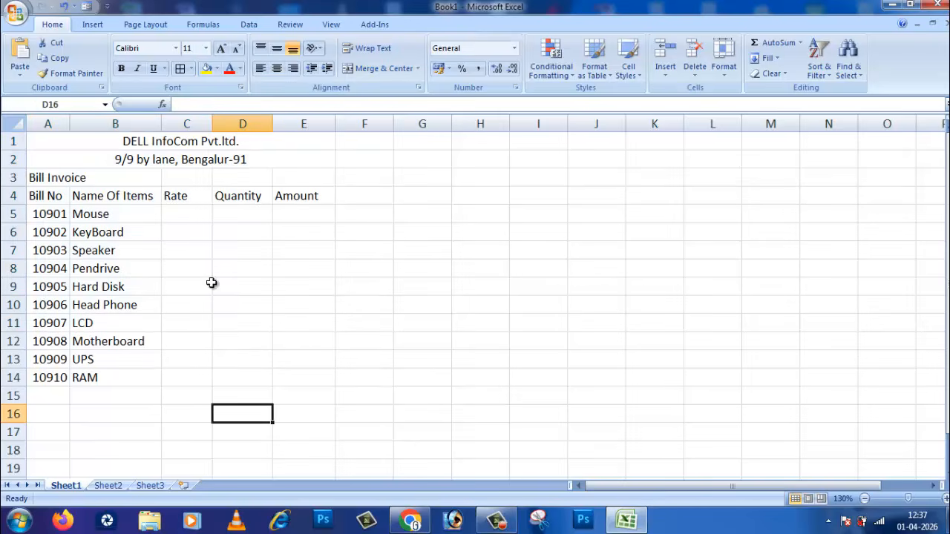
pyautogui.click(131, 214)
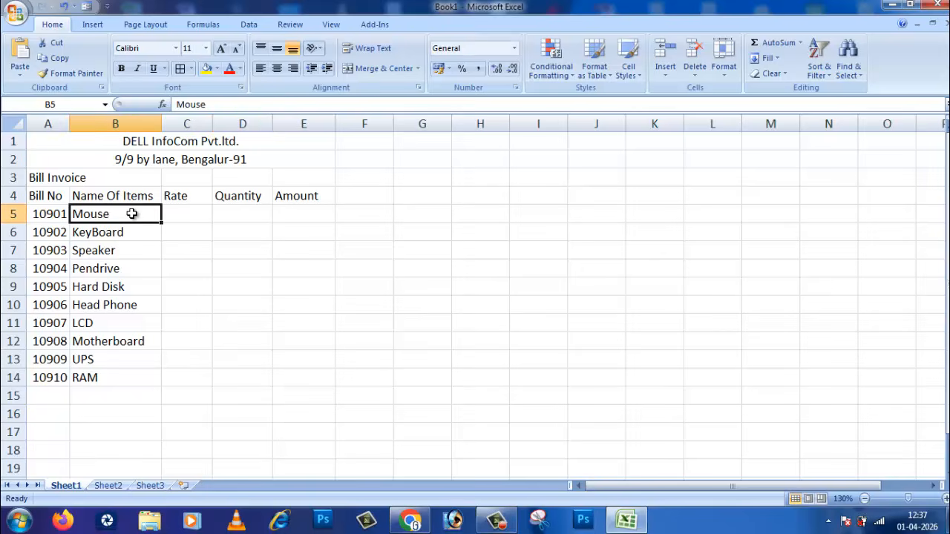
pyautogui.click(135, 229)
pyautogui.moveTo(131, 215); pyautogui.dragTo(127, 386)
pyautogui.click(123, 410)
pyautogui.click(135, 218)
pyautogui.click(135, 234)
pyautogui.click(135, 253)
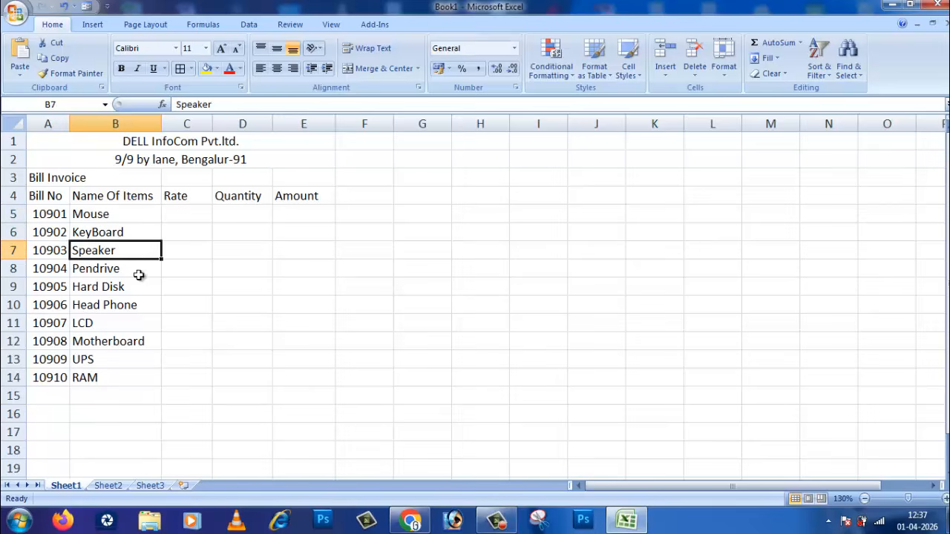
pyautogui.click(140, 270)
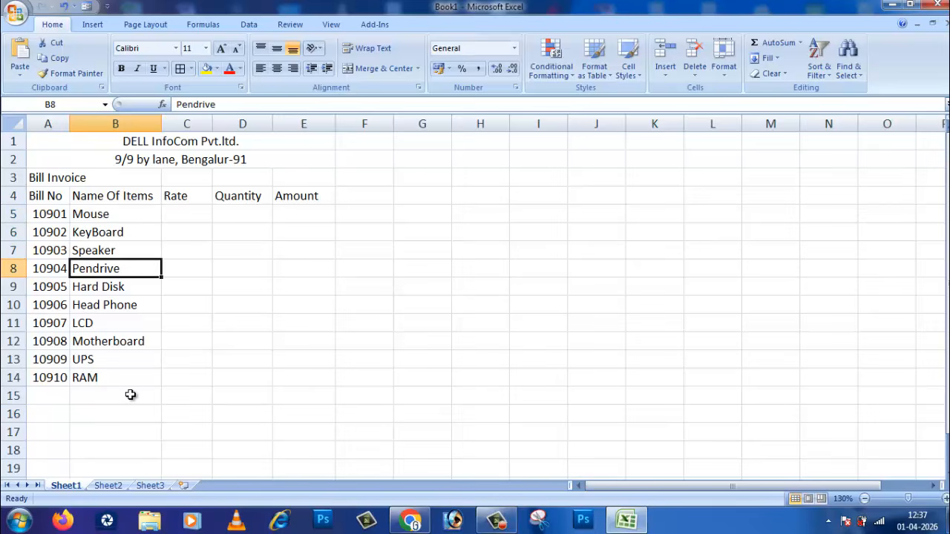
pyautogui.click(138, 215)
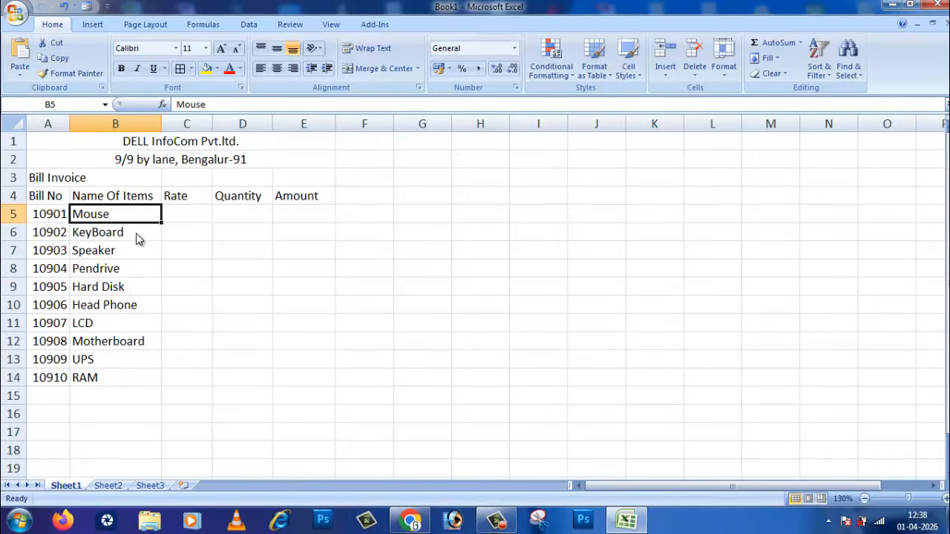
pyautogui.click(586, 327)
pyautogui.click(199, 219)
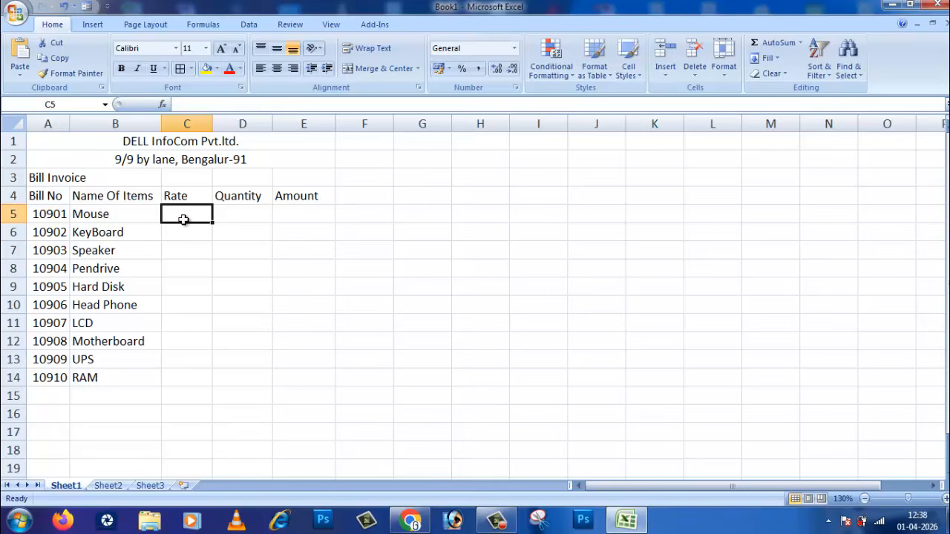
pyautogui.click(246, 213)
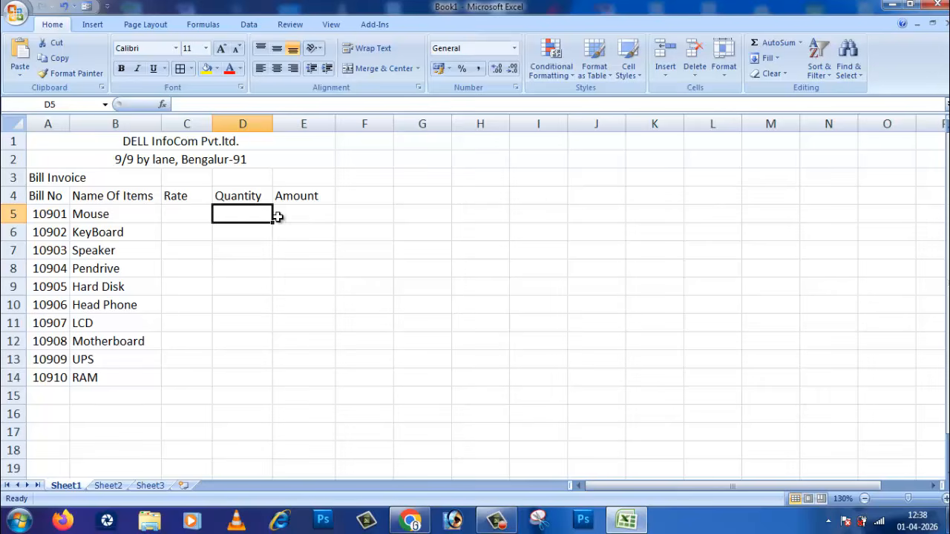
pyautogui.click(310, 215)
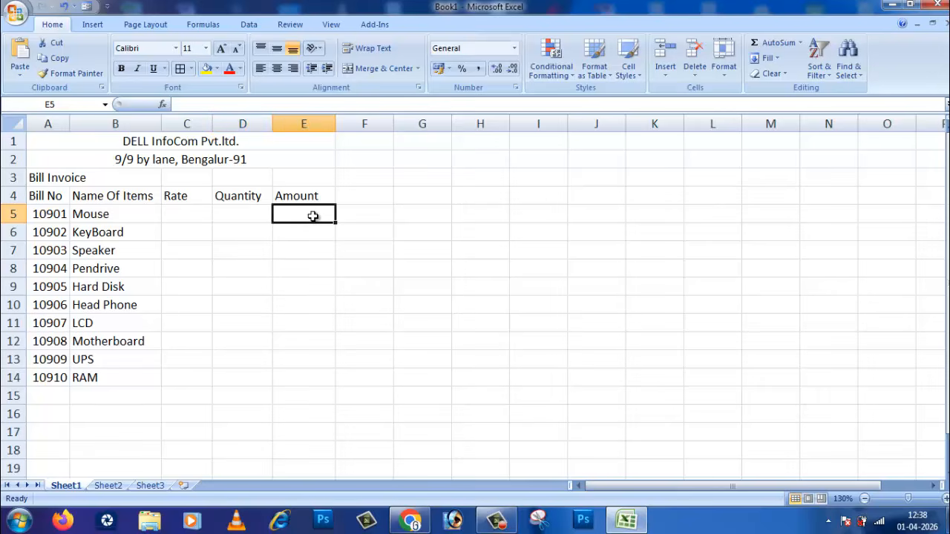
# Format the company name in row 1 as bold red text at font size 18
pyautogui.click(113, 145)
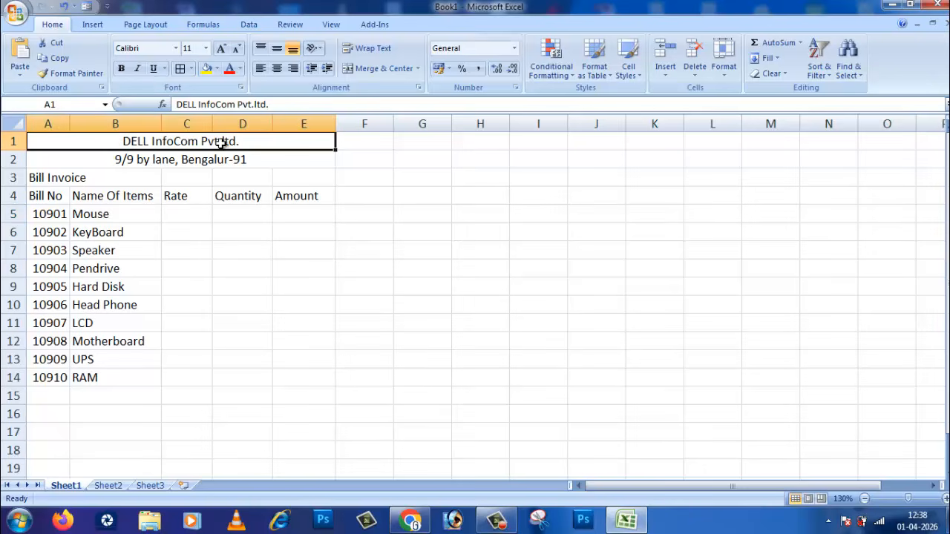
pyautogui.click(221, 49)
pyautogui.click(222, 49)
pyautogui.click(221, 49)
pyautogui.click(221, 49)
pyautogui.click(221, 49)
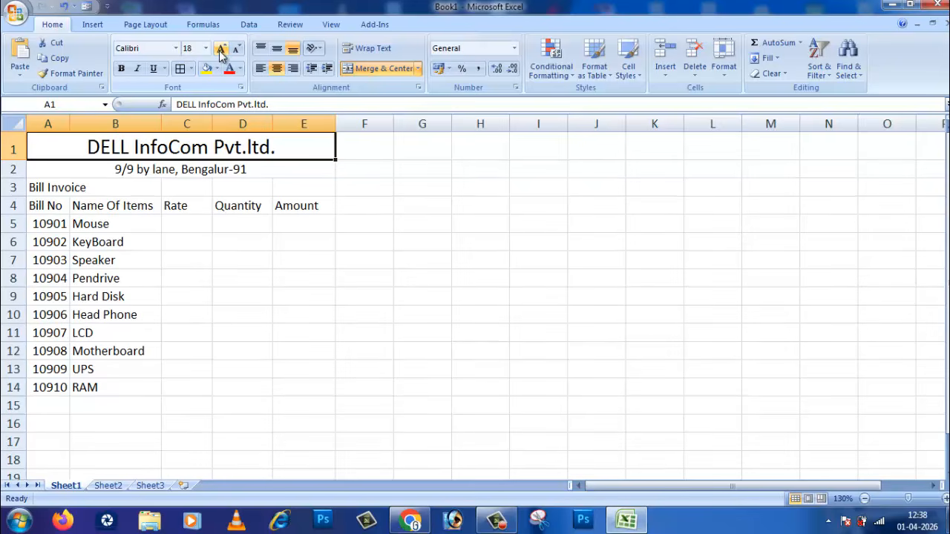
pyautogui.click(122, 68)
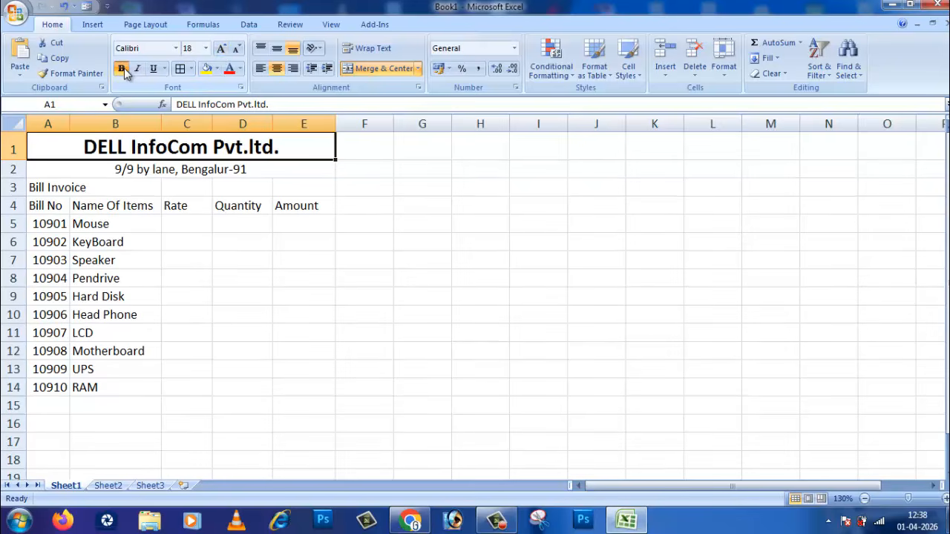
pyautogui.click(230, 69)
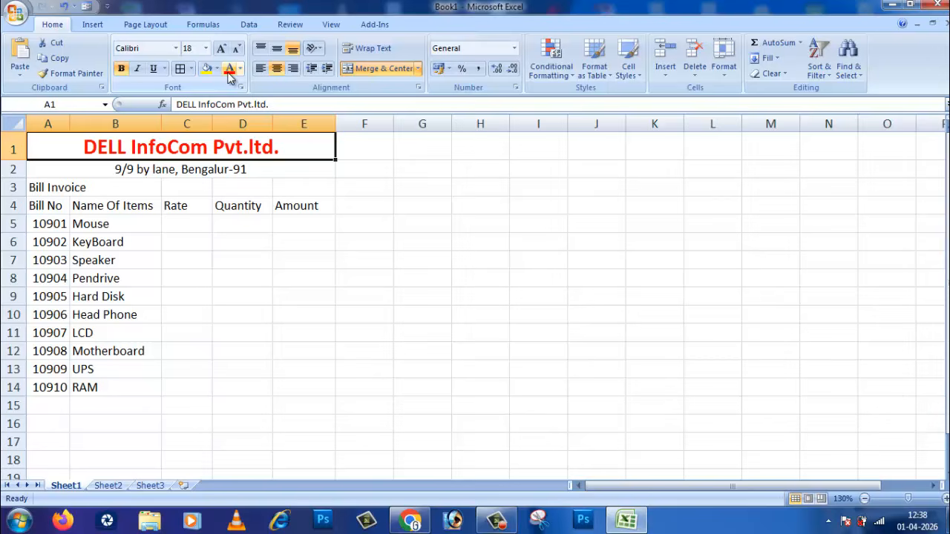
pyautogui.click(236, 171)
pyautogui.click(172, 246)
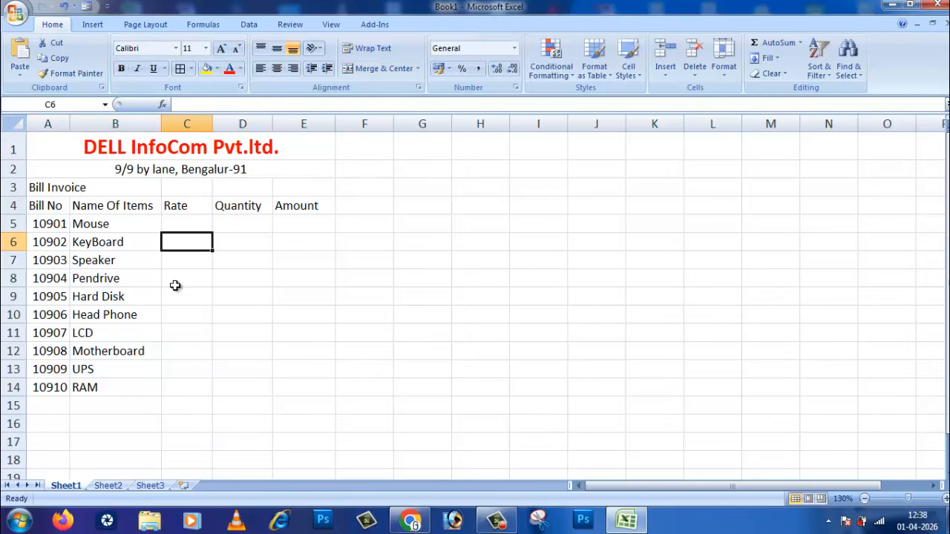
# Format the address in row 2 as bold red text at font size 12
pyautogui.click(195, 177)
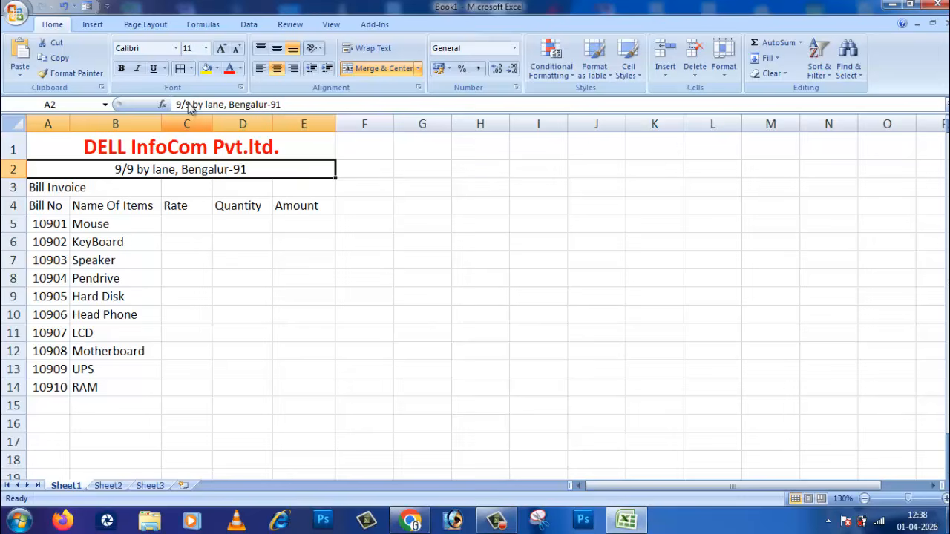
pyautogui.click(222, 48)
pyautogui.click(122, 69)
pyautogui.click(184, 260)
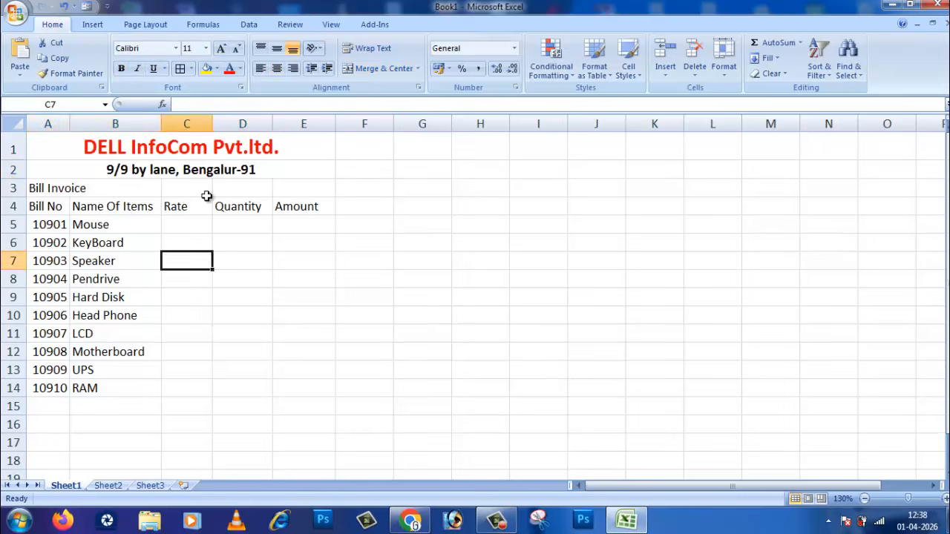
pyautogui.click(203, 173)
pyautogui.click(229, 68)
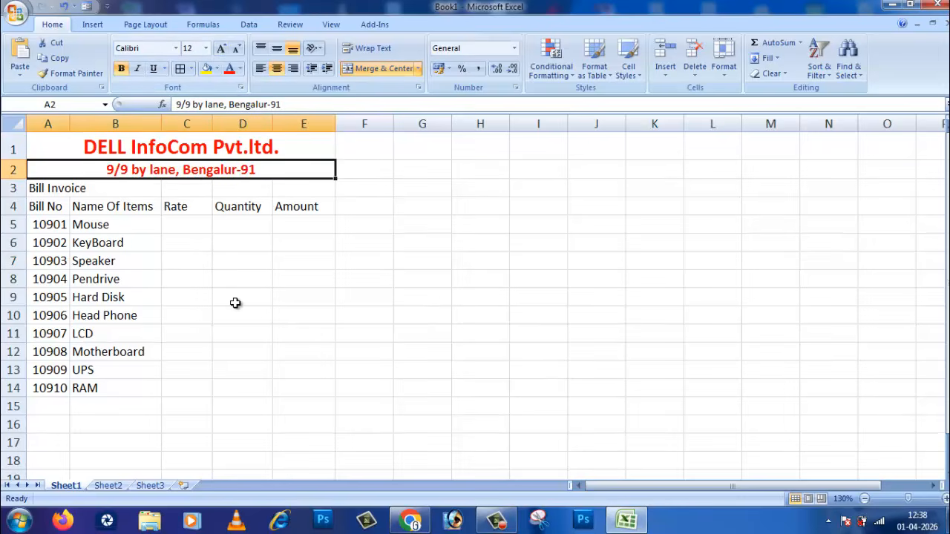
pyautogui.click(235, 301)
# Try to merge and center the Bill Invoice title across A3:F3
pyautogui.moveTo(38, 186); pyautogui.dragTo(286, 187)
pyautogui.click(301, 237)
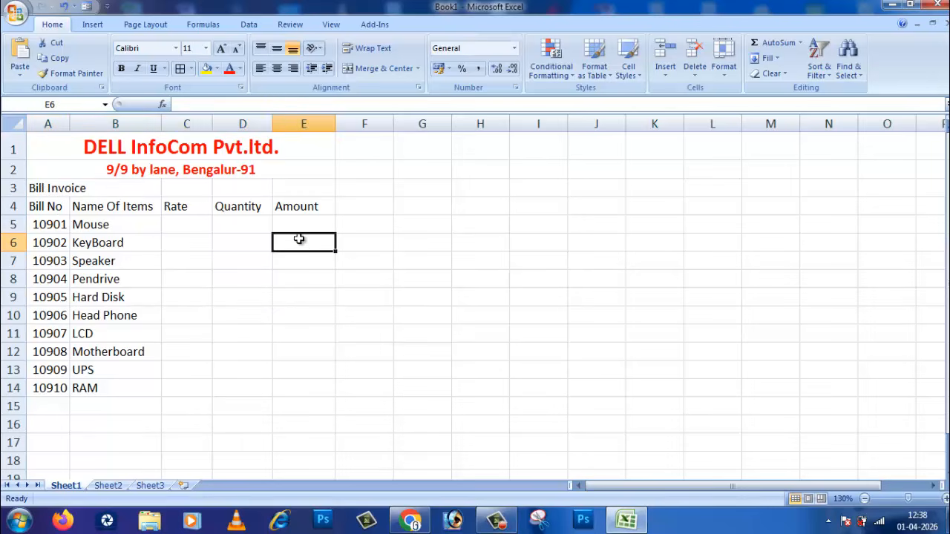
pyautogui.moveTo(45, 190); pyautogui.dragTo(382, 187)
pyautogui.click(383, 68)
pyautogui.click(363, 279)
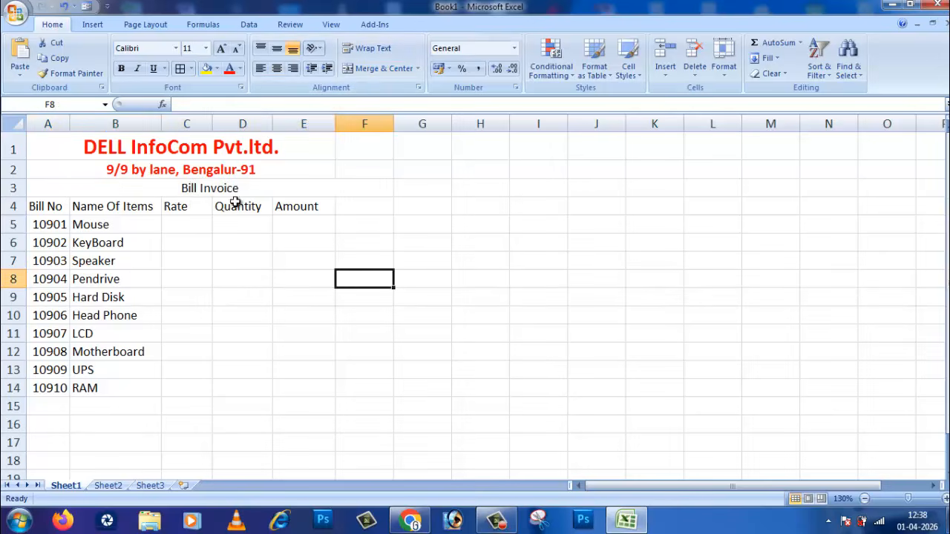
pyautogui.hotkey('ctrl', 'z')
pyautogui.click(315, 209)
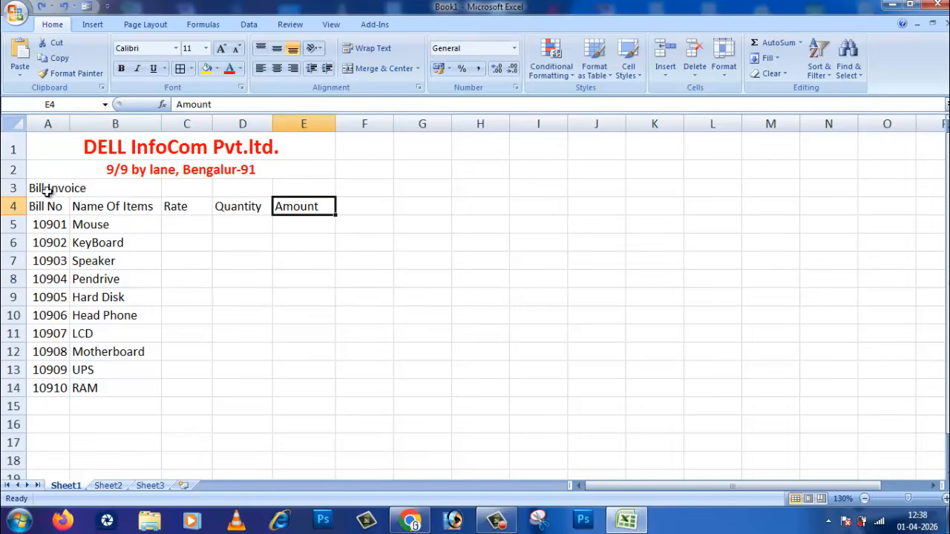
# Merge and center the Bill Invoice title across A3:E3
pyautogui.moveTo(42, 187); pyautogui.dragTo(304, 188)
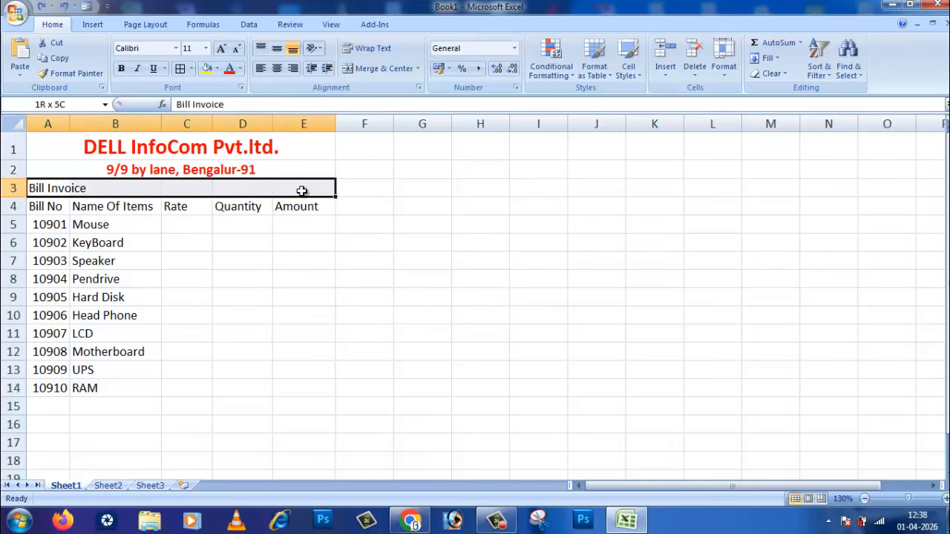
pyautogui.click(384, 68)
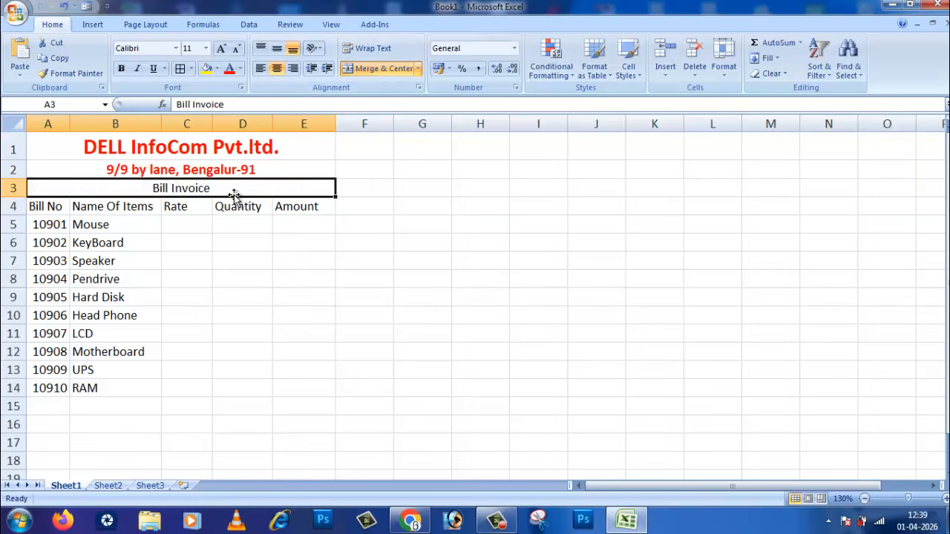
pyautogui.click(231, 237)
# Make the Bill Invoice title bold and enlarge it to font size 20
pyautogui.click(215, 193)
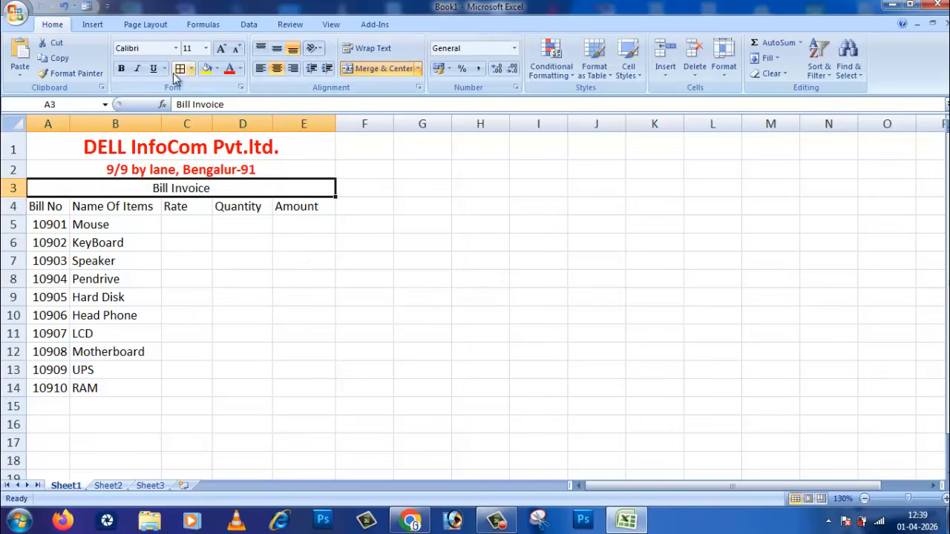
pyautogui.click(124, 70)
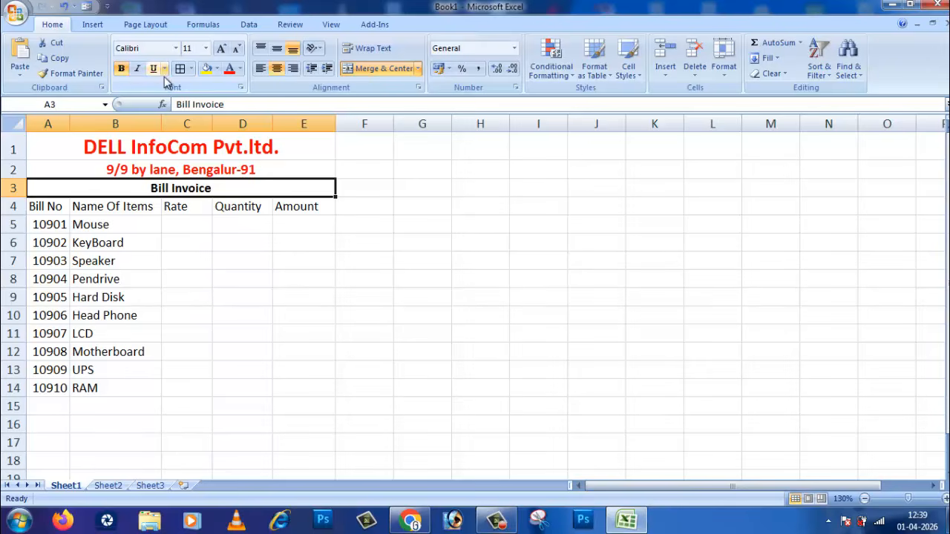
pyautogui.click(221, 49)
pyautogui.click(221, 48)
pyautogui.click(221, 49)
pyautogui.click(222, 49)
pyautogui.click(222, 49)
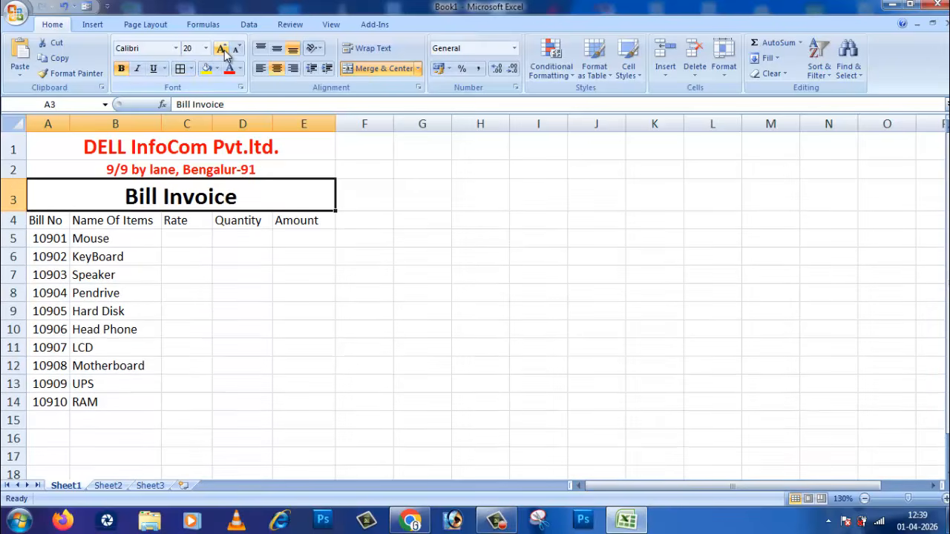
pyautogui.click(236, 293)
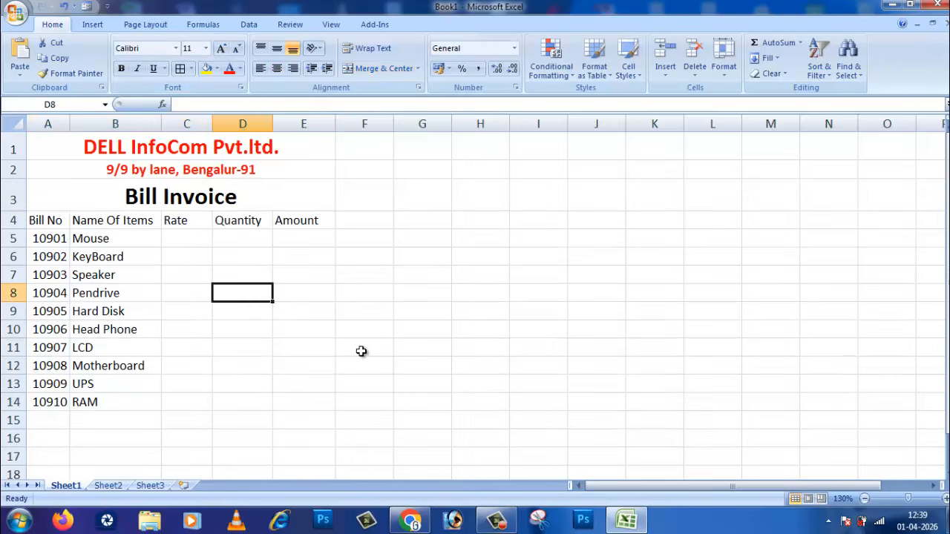
# Enlarge the column headers in A4:E4 to font size 14
pyautogui.moveTo(46, 221); pyautogui.dragTo(289, 224)
pyautogui.click(221, 49)
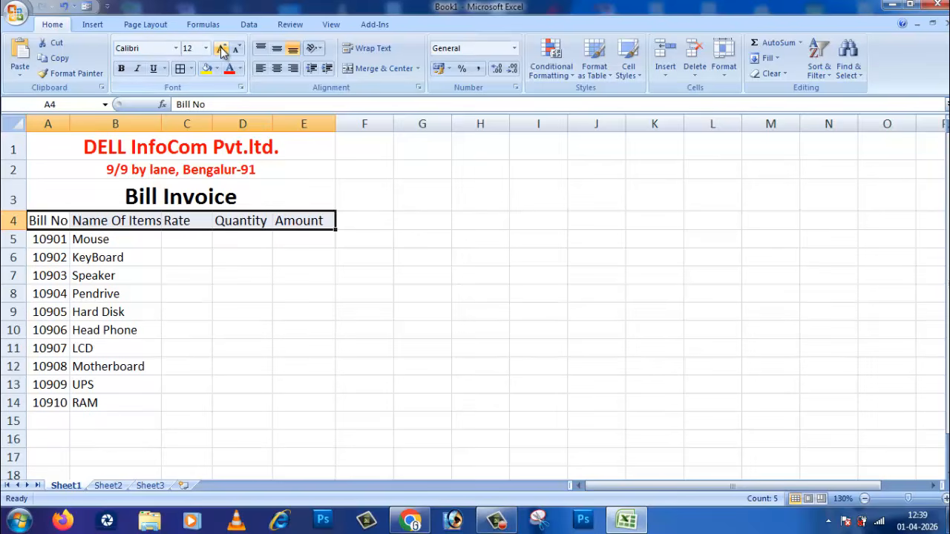
pyautogui.click(222, 49)
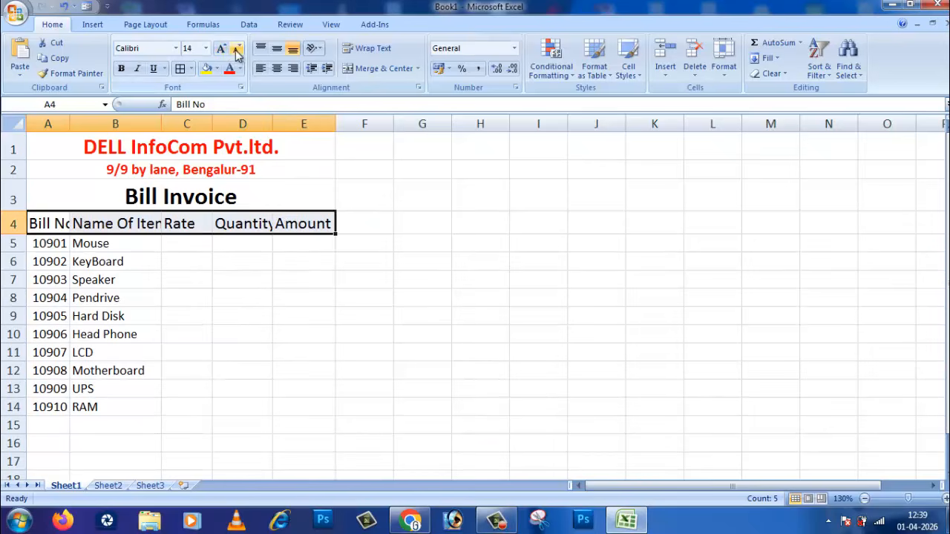
pyautogui.click(242, 352)
# AutoFit the widths of columns A to E to the enlarged header text in row 4
pyautogui.moveTo(34, 223); pyautogui.dragTo(288, 223)
pyautogui.click(725, 69)
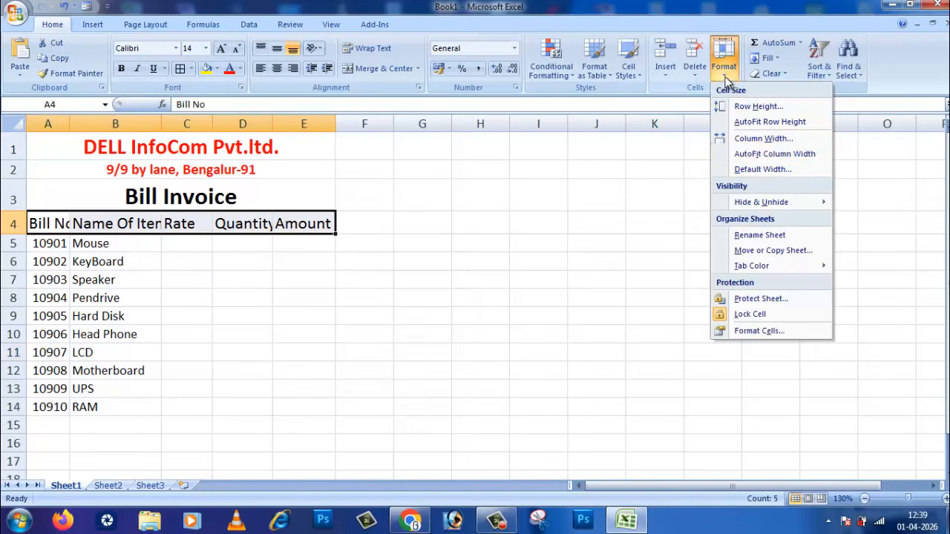
pyautogui.click(772, 154)
pyautogui.click(324, 368)
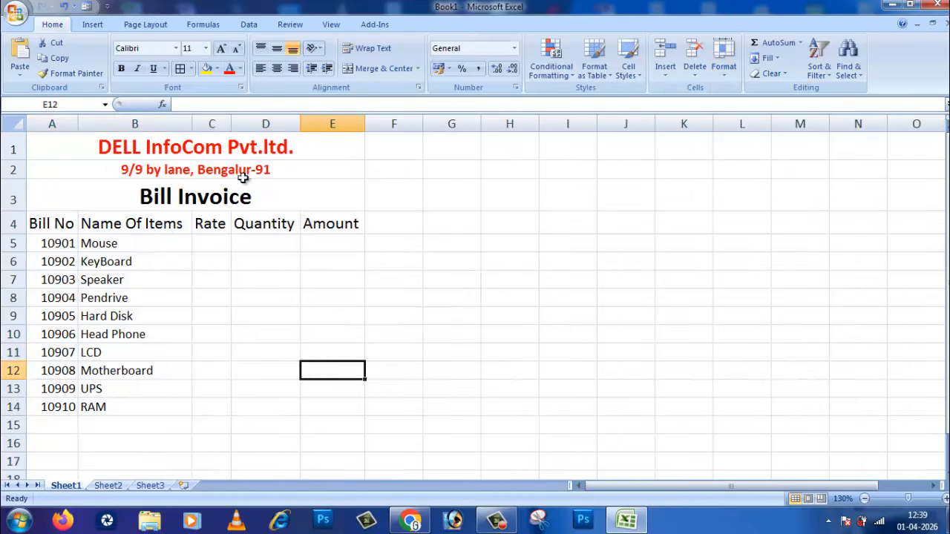
# Make the column headers in A4:E4 bold
pyautogui.moveTo(45, 223); pyautogui.dragTo(343, 227)
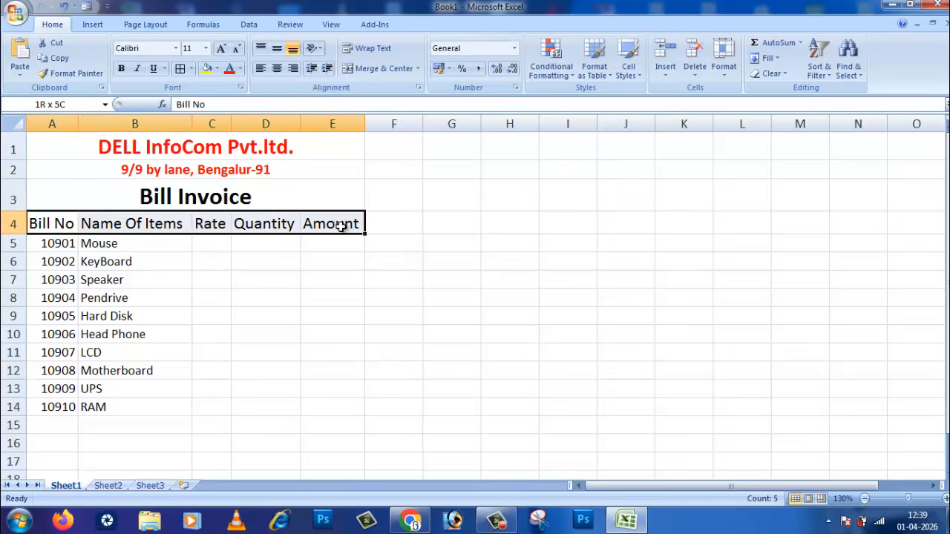
pyautogui.click(121, 69)
pyautogui.click(217, 337)
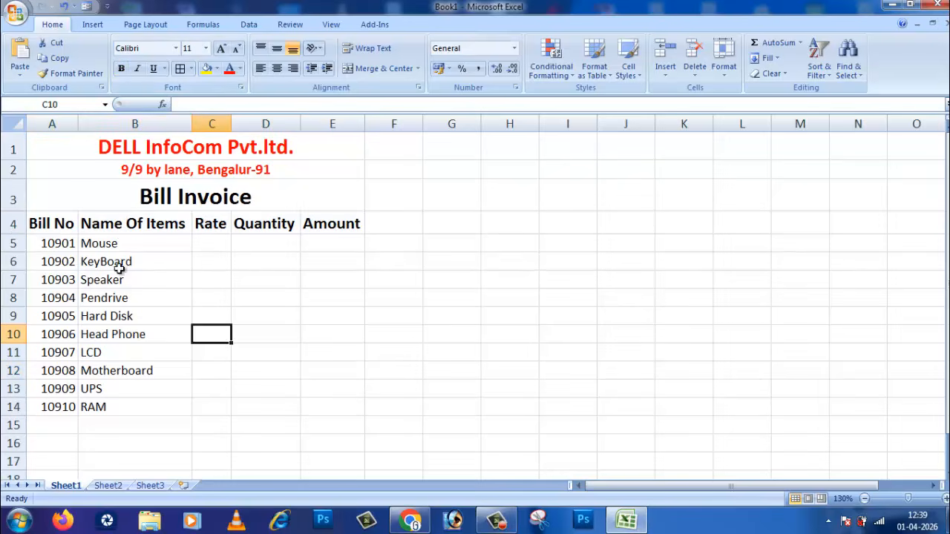
pyautogui.click(219, 241)
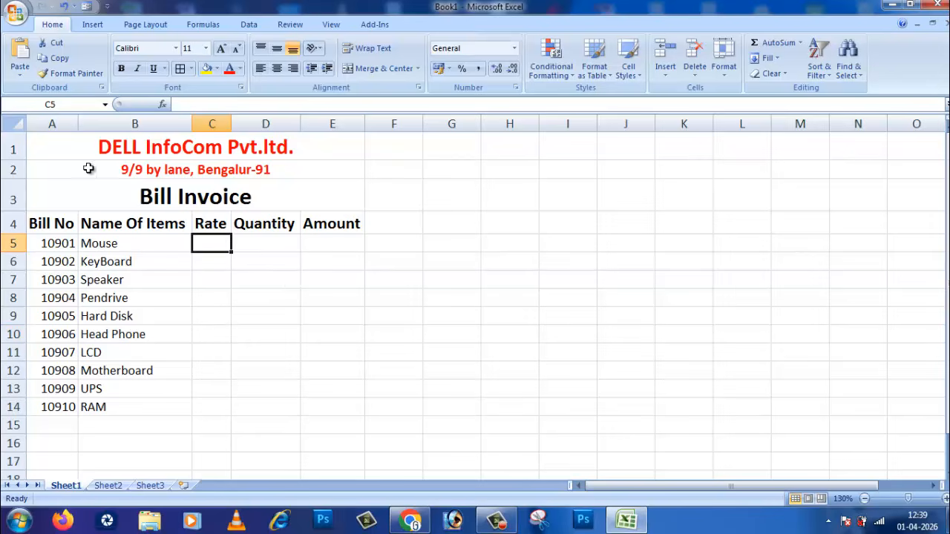
# Apply all borders to the whole invoice table, A1:E14
pyautogui.moveTo(59, 142); pyautogui.dragTo(229, 407)
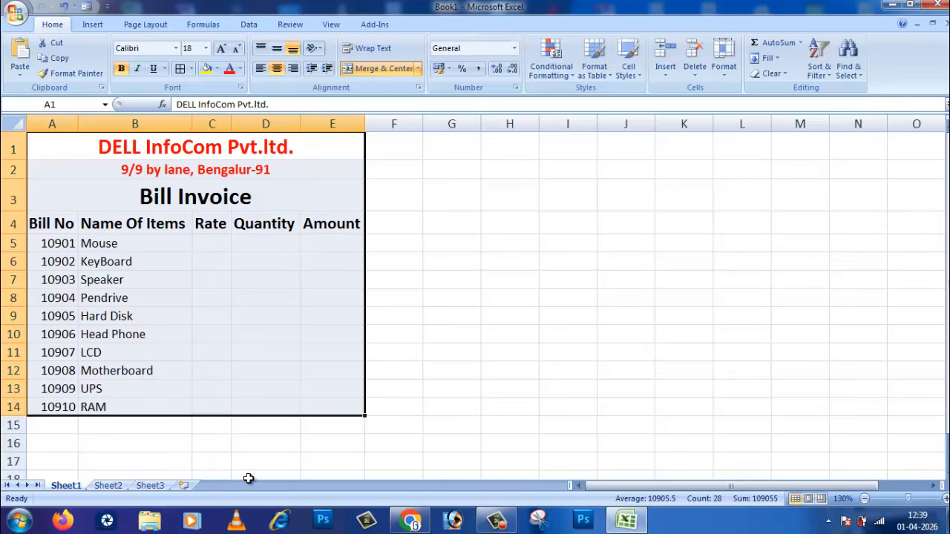
pyautogui.click(413, 366)
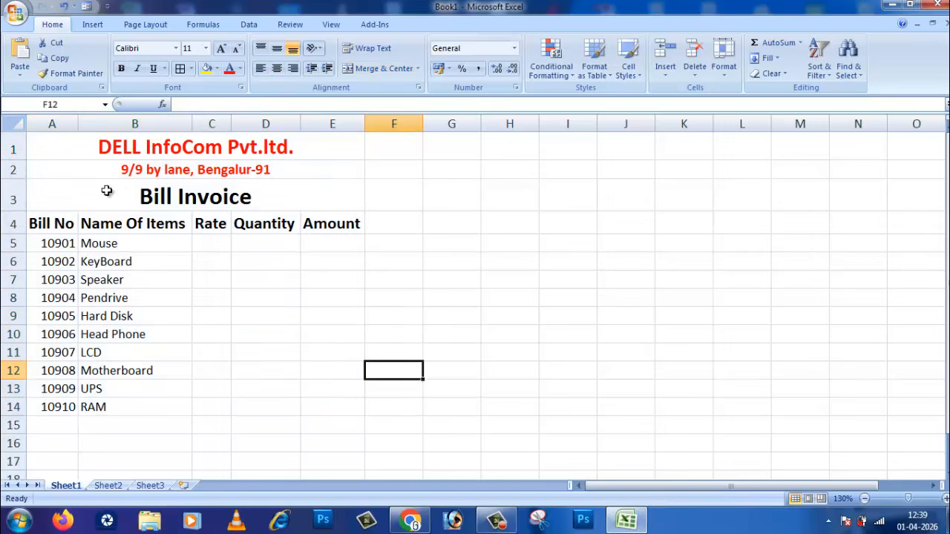
pyautogui.moveTo(70, 156); pyautogui.dragTo(266, 409)
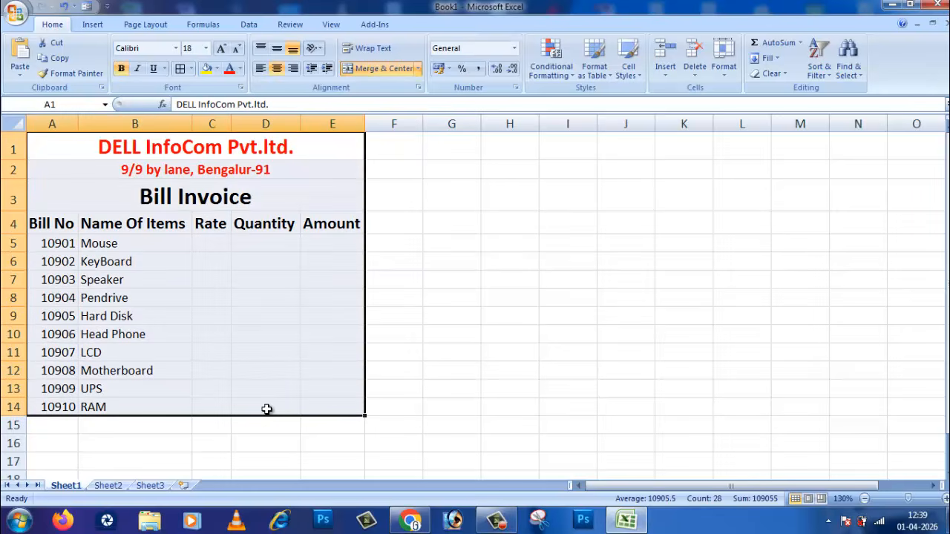
pyautogui.click(191, 69)
pyautogui.click(219, 182)
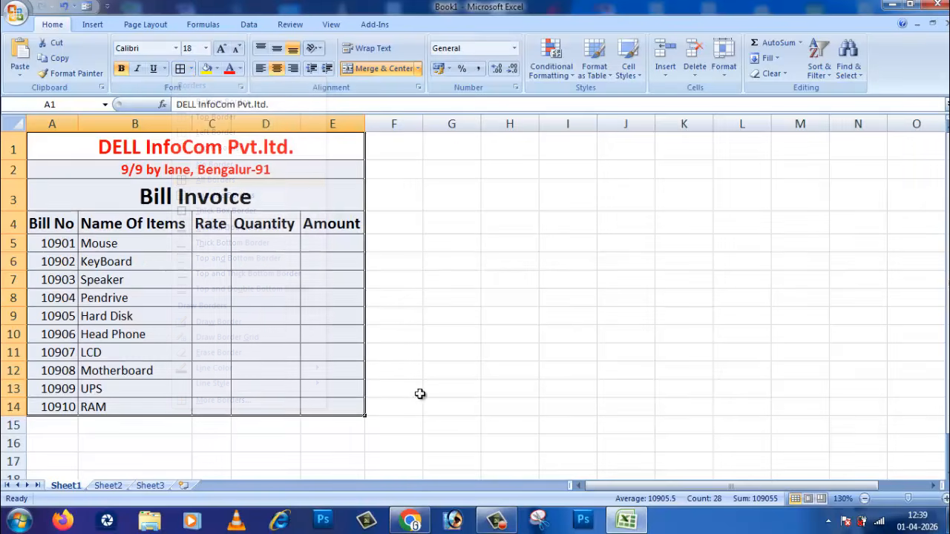
pyautogui.click(441, 407)
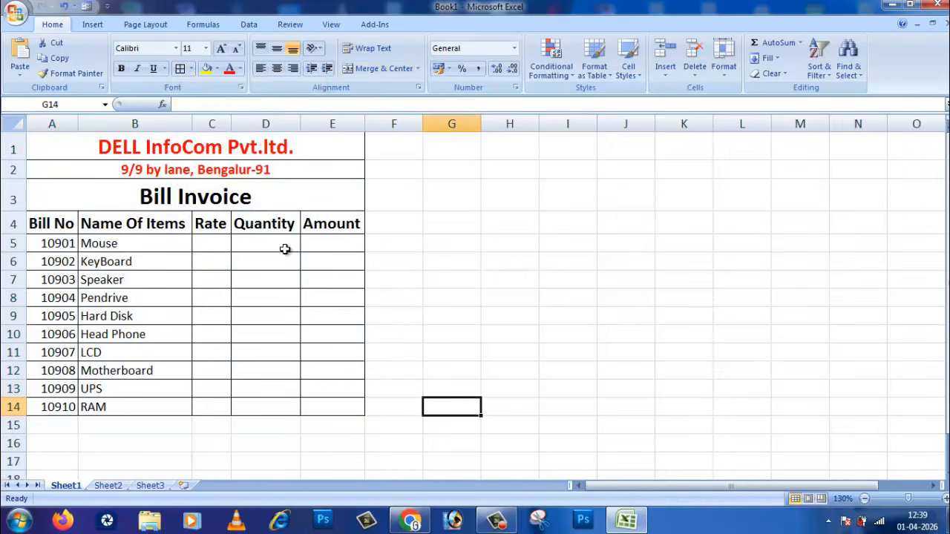
# Enter the rates 350, 520, 630, 450 and 1850 for Mouse through Hard Disk in C5:C9
pyautogui.click(218, 242)
pyautogui.write('3')
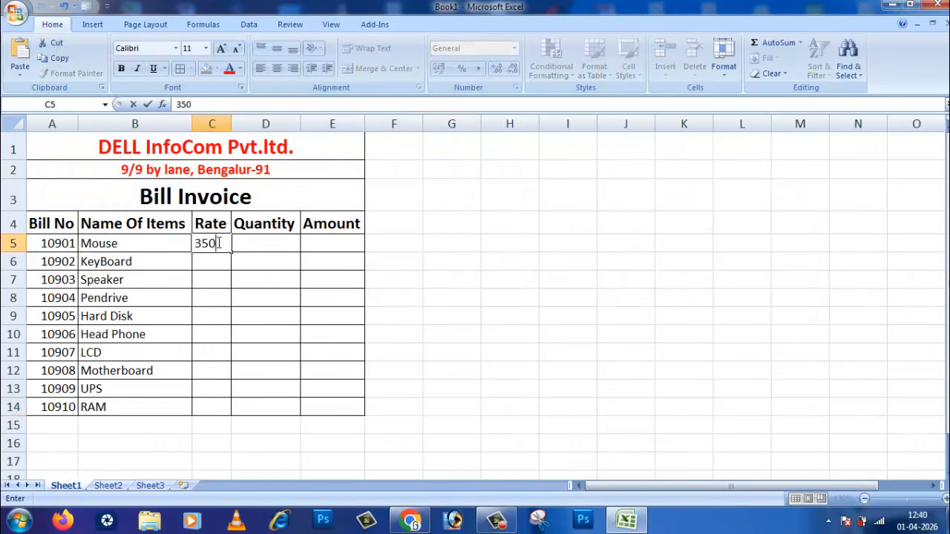
pyautogui.write('50')
pyautogui.click(217, 261)
pyautogui.write('520')
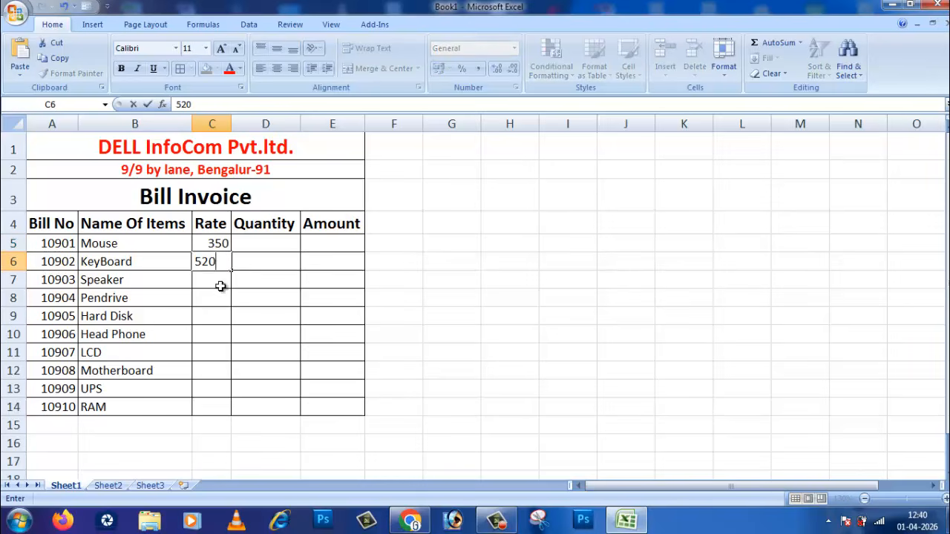
pyautogui.click(214, 274)
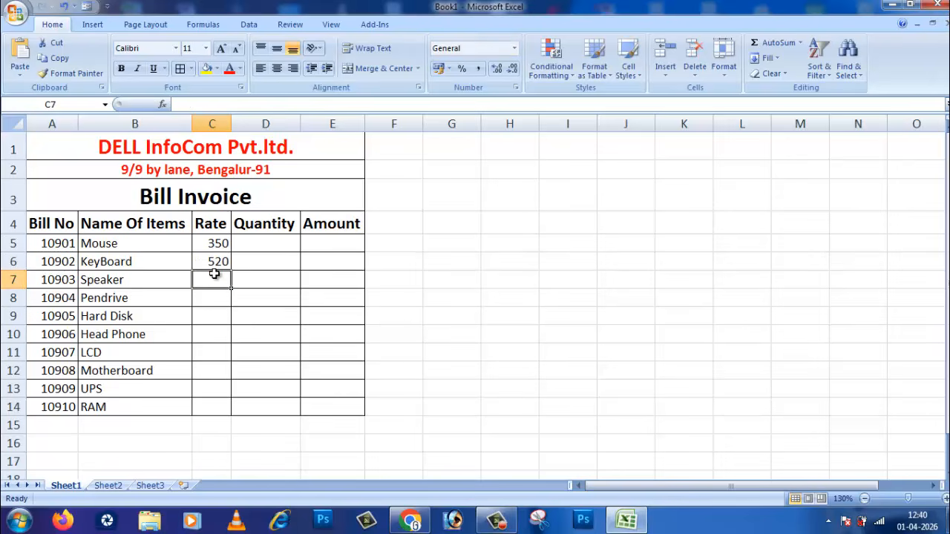
pyautogui.write('630')
pyautogui.click(214, 297)
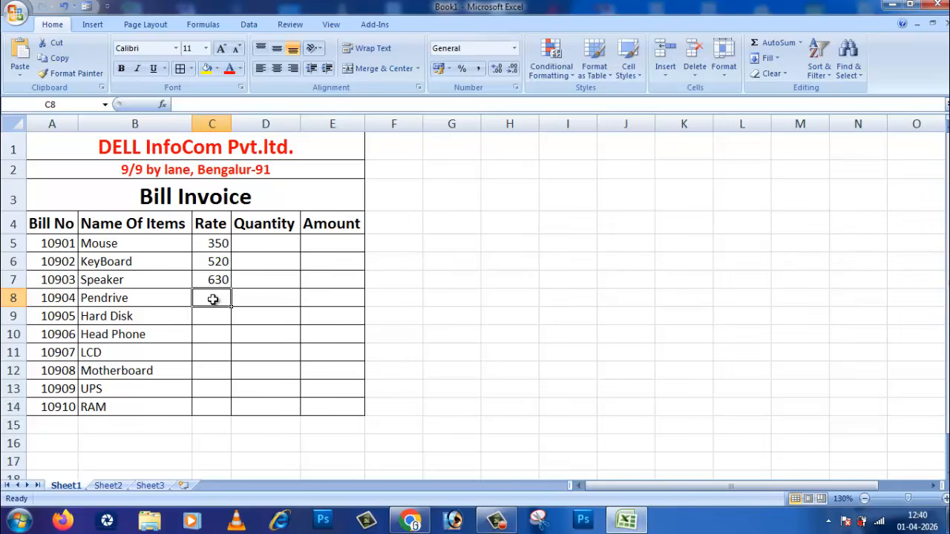
pyautogui.write('450')
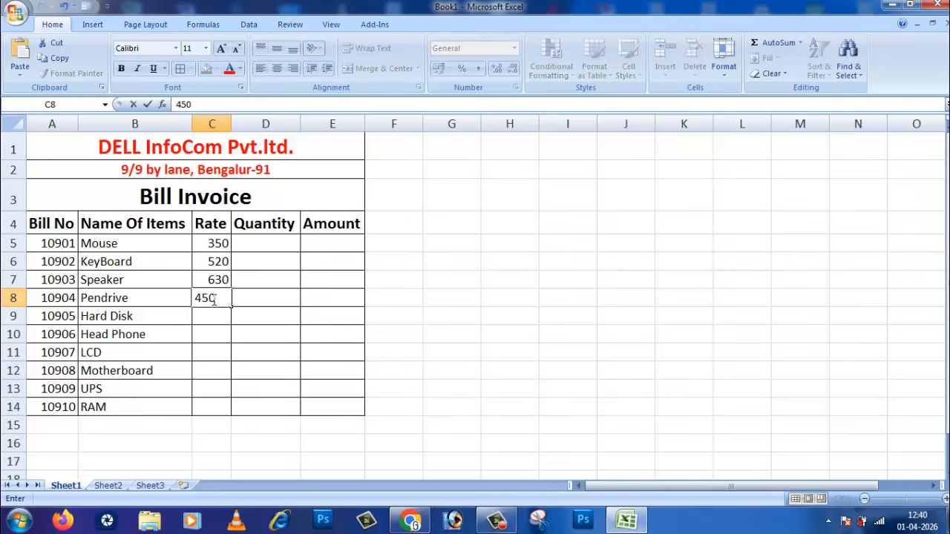
pyautogui.click(212, 325)
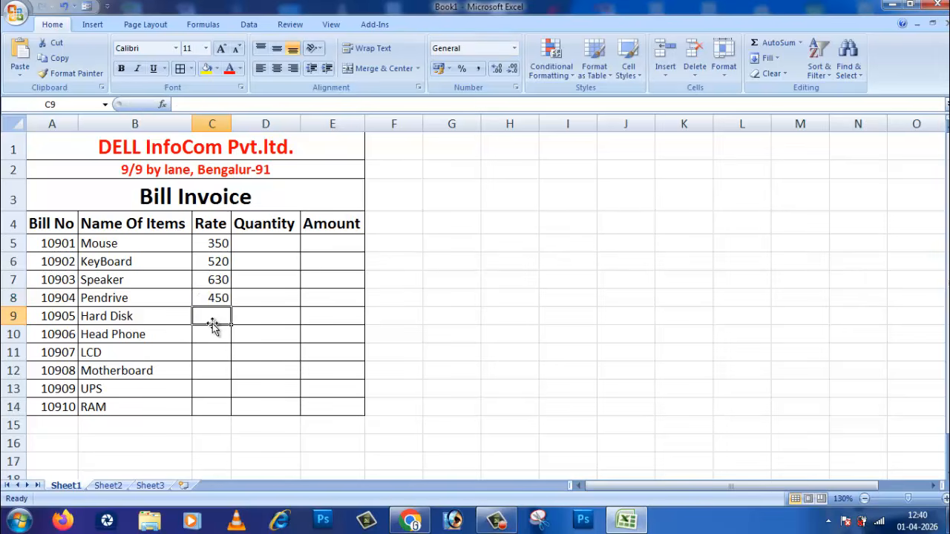
pyautogui.write('185')
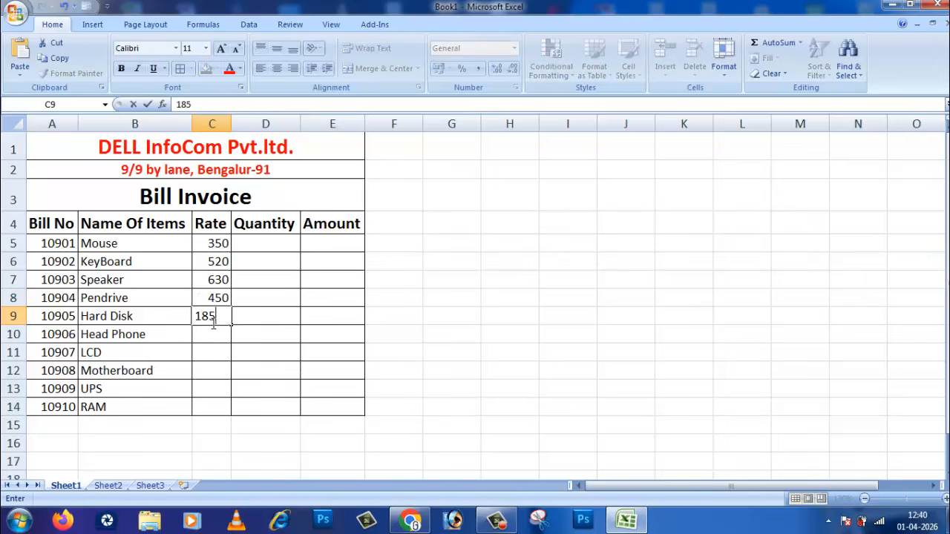
pyautogui.write('0')
# Enter the rates 420, 4230, 4620, 1800 and 600 for Head Phone through RAM in C10:C14
pyautogui.click(220, 336)
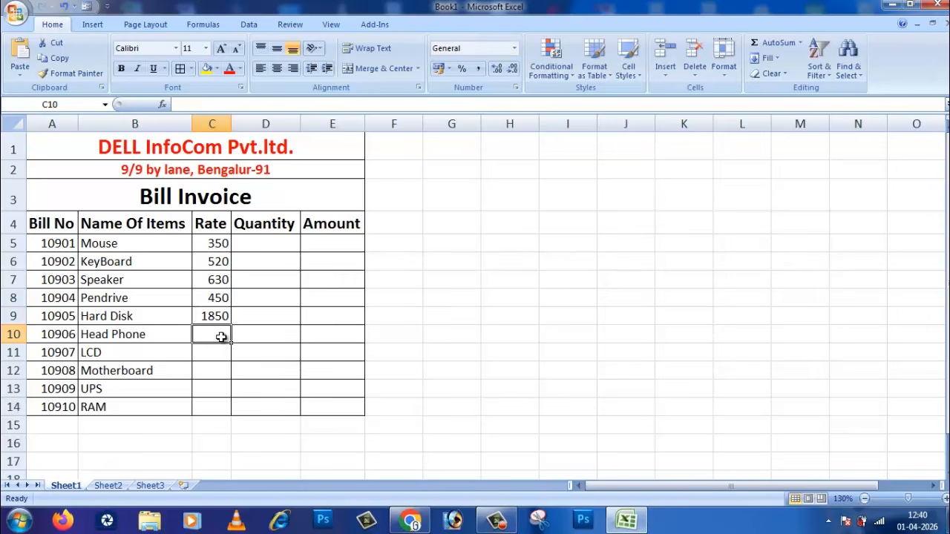
pyautogui.write('420')
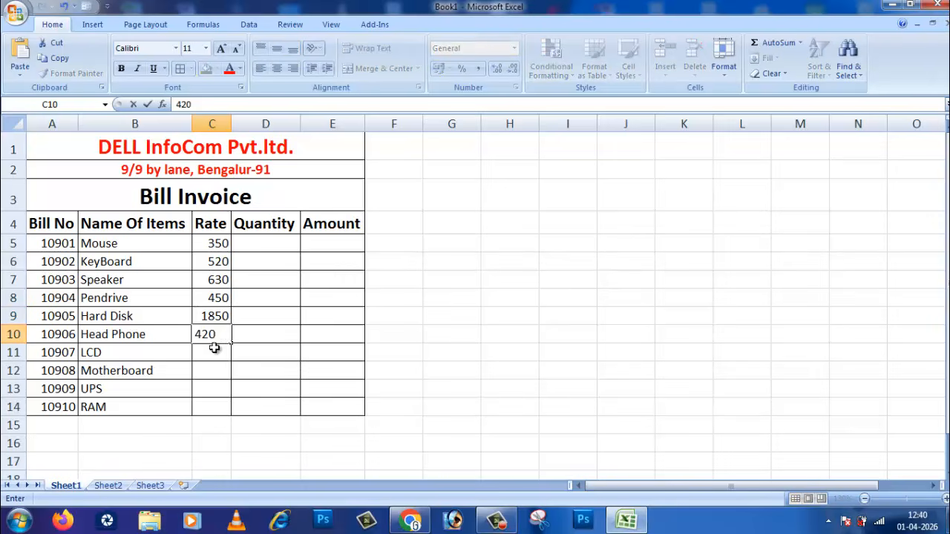
pyautogui.click(213, 353)
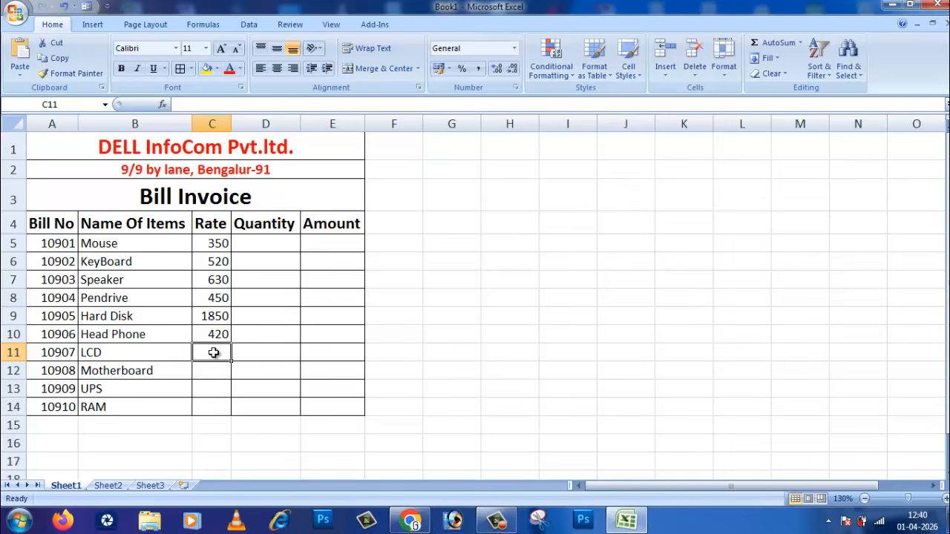
pyautogui.write('4230')
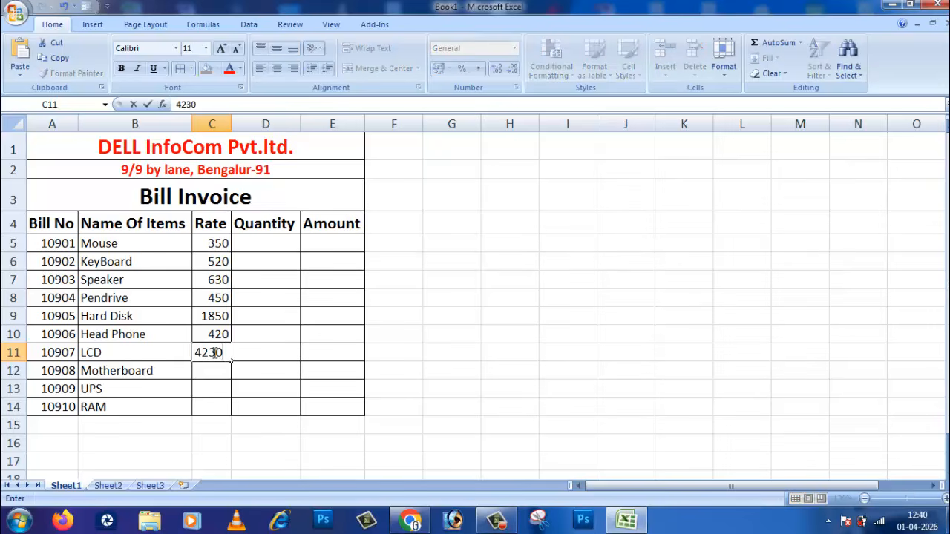
pyautogui.click(214, 371)
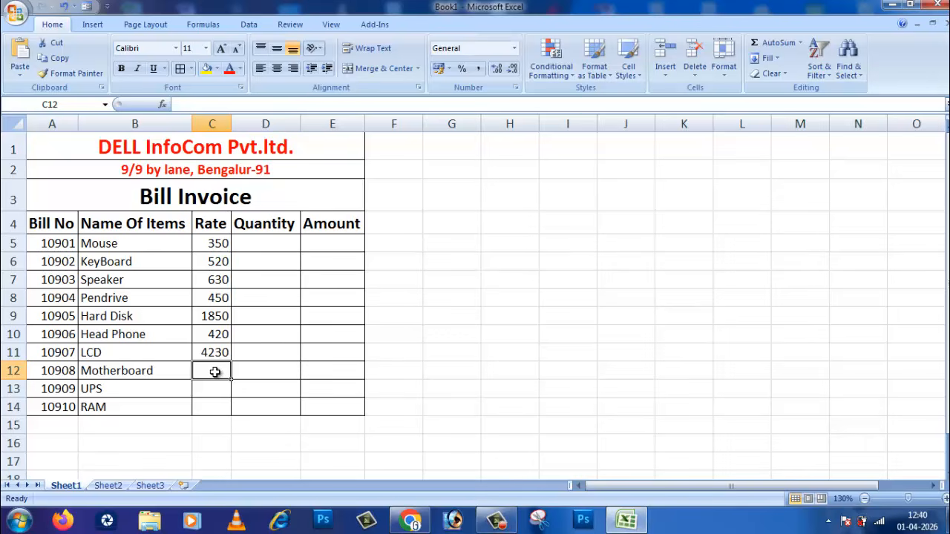
pyautogui.write('4620')
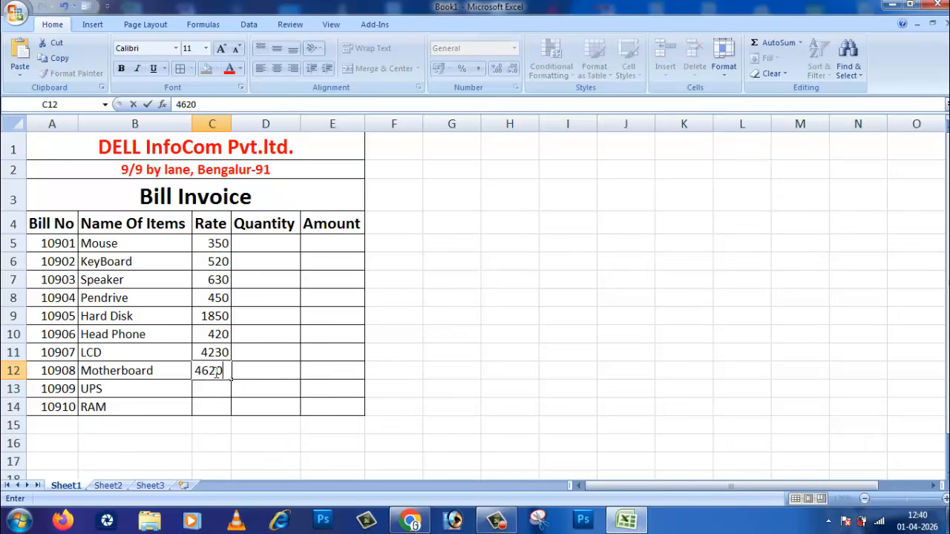
pyautogui.click(219, 387)
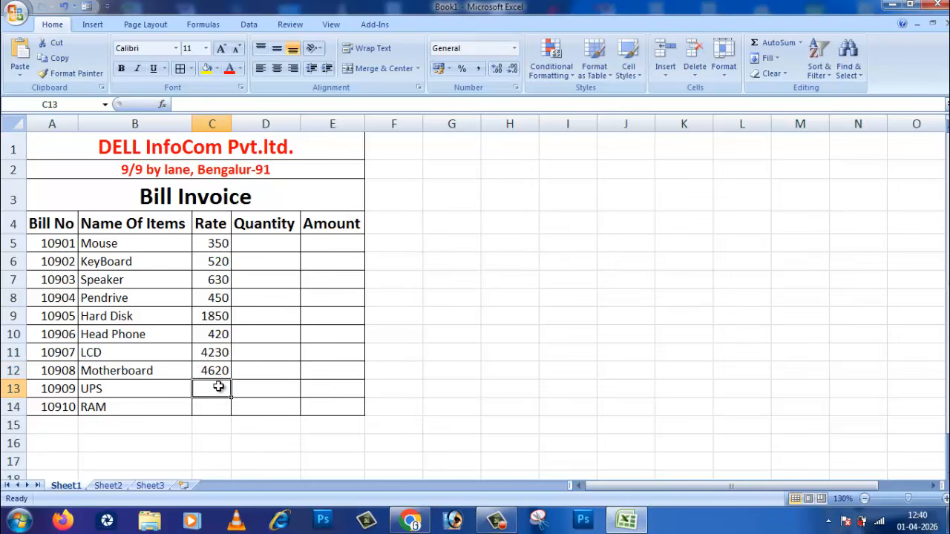
pyautogui.write('1800')
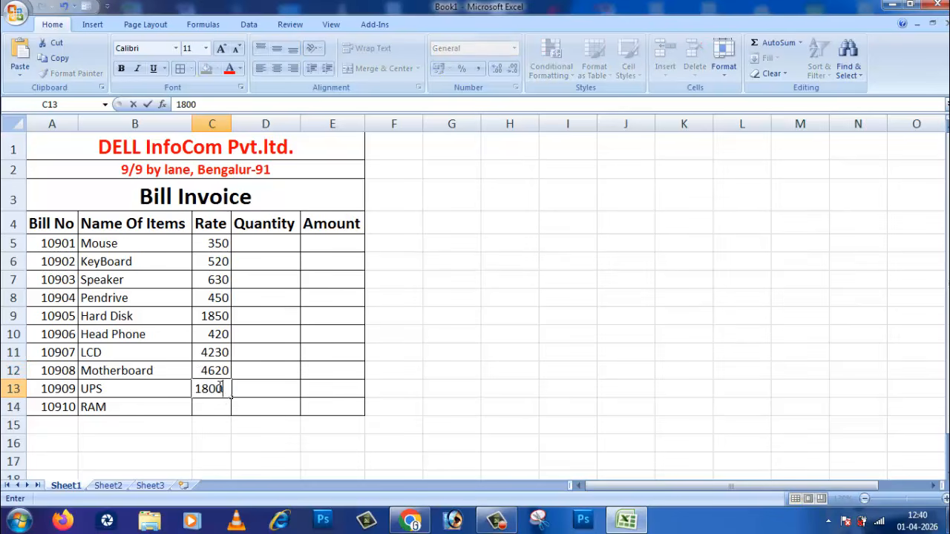
pyautogui.click(211, 409)
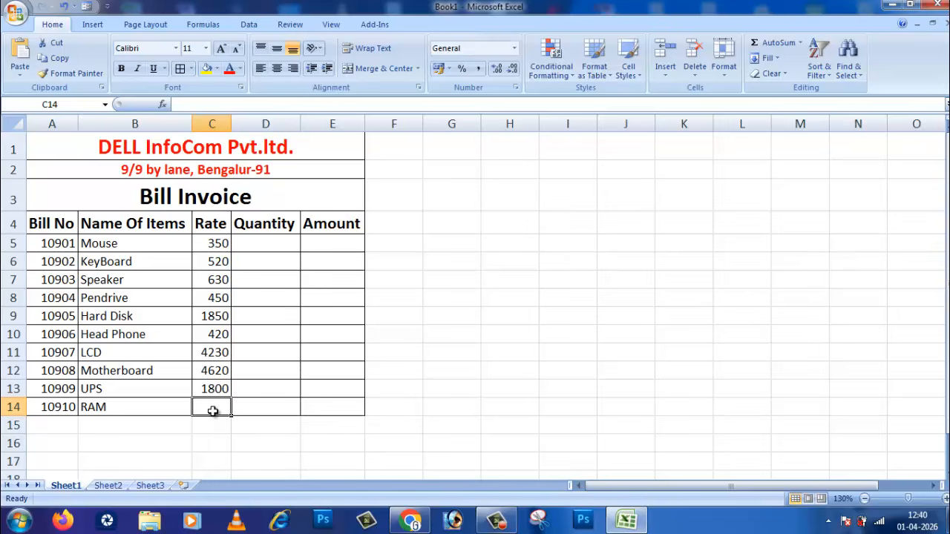
pyautogui.write('600')
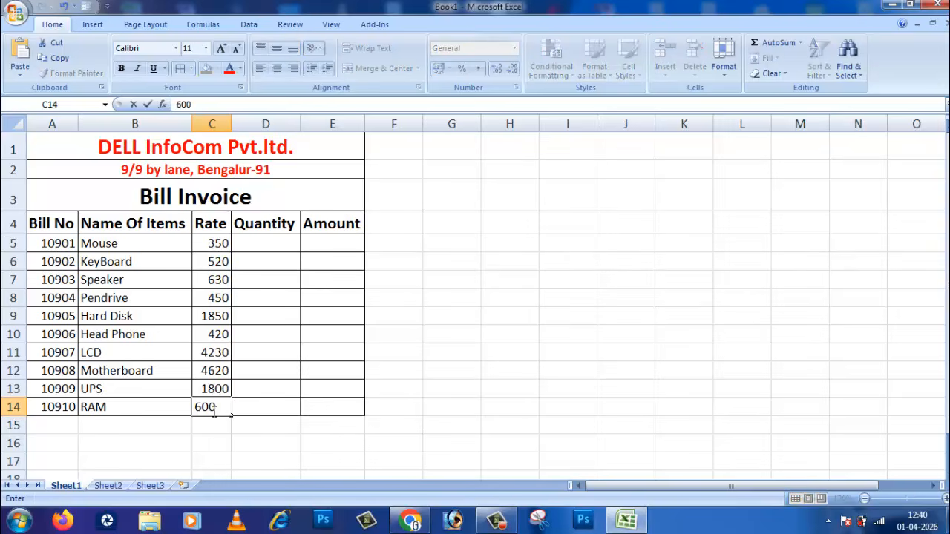
pyautogui.click(213, 441)
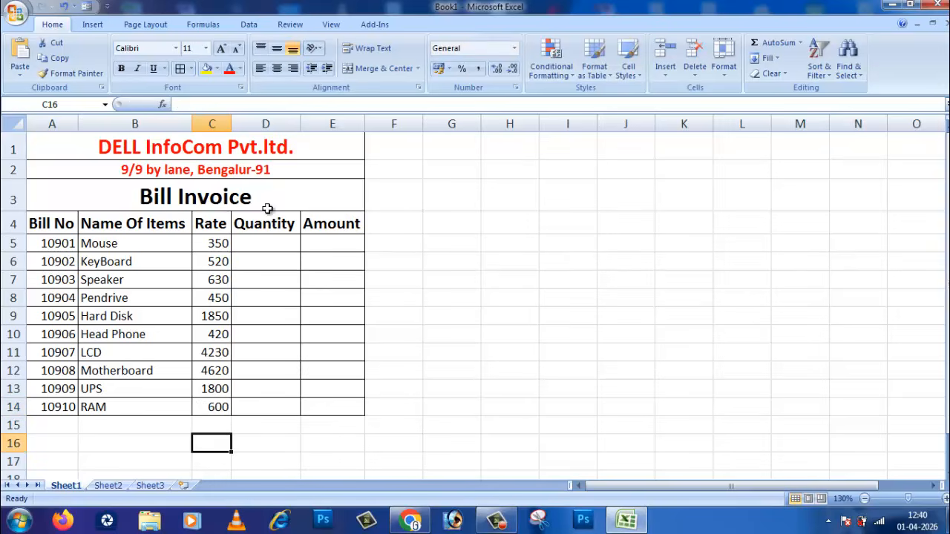
# Widen the Rate column, C, slightly so the four-digit rates have more room
pyautogui.moveTo(231, 124); pyautogui.dragTo(243, 124)
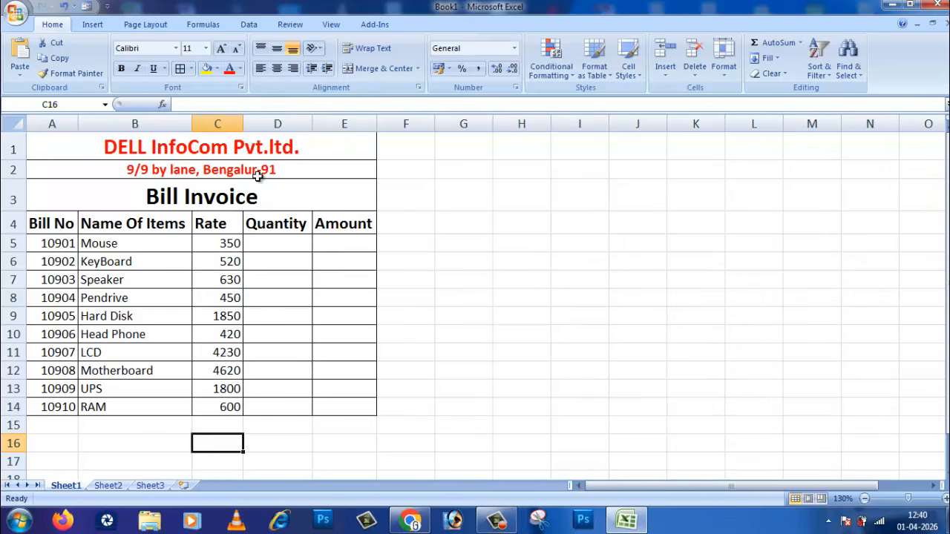
pyautogui.click(264, 440)
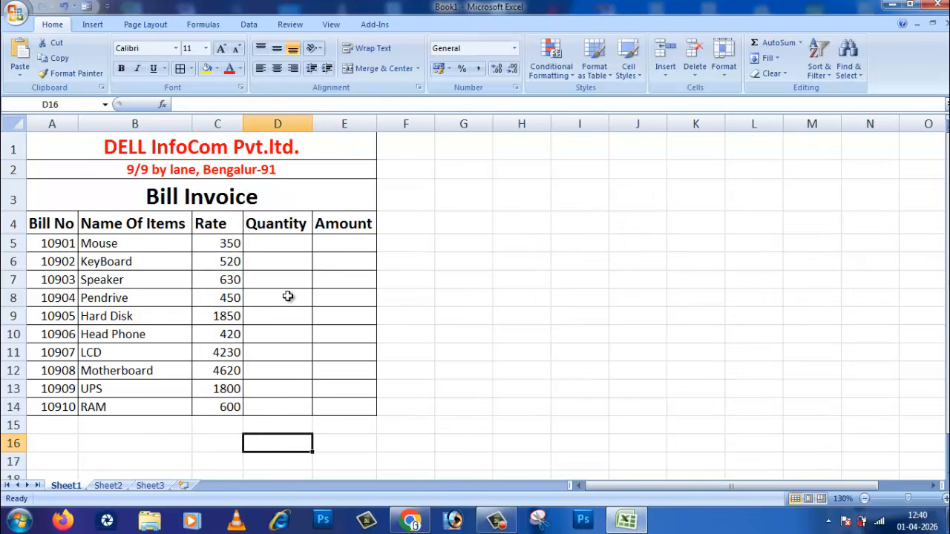
pyautogui.click(283, 246)
pyautogui.click(476, 344)
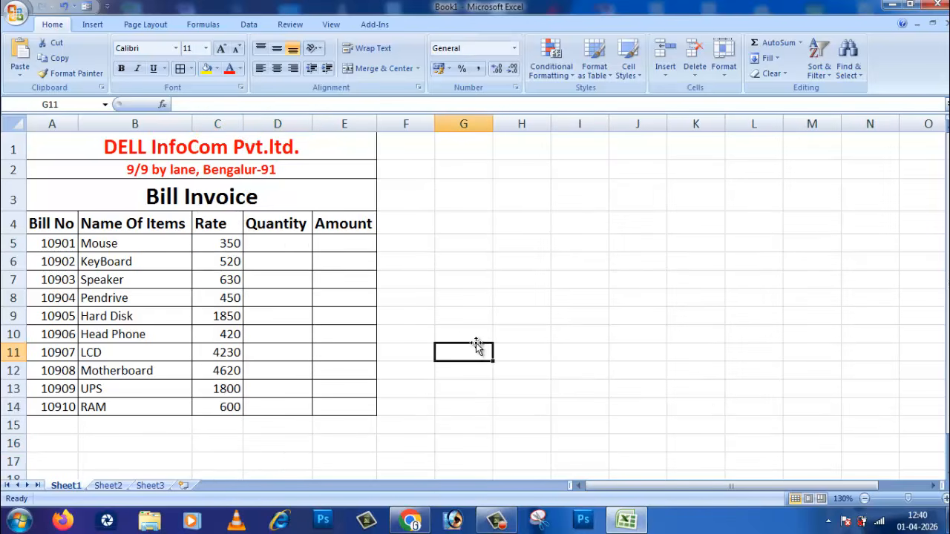
pyautogui.click(415, 401)
# Enter the quantities 12, 6, 9, 7 and 5 for Mouse through Hard Disk in D5:D9
pyautogui.click(276, 246)
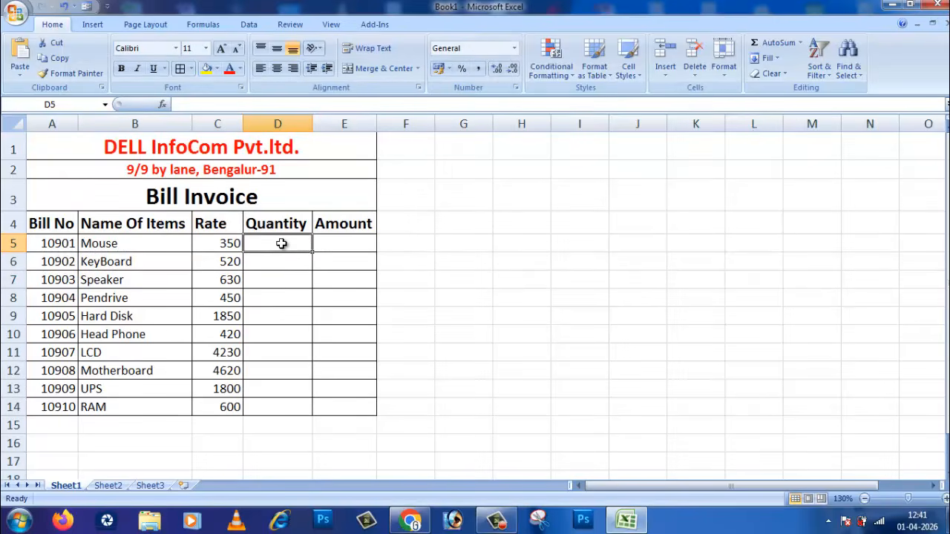
pyautogui.write('12')
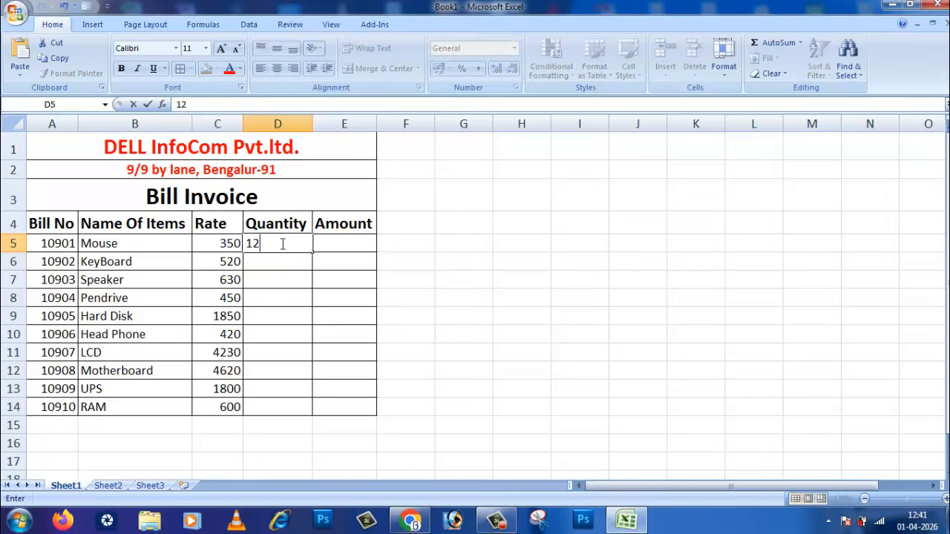
pyautogui.press('Return')
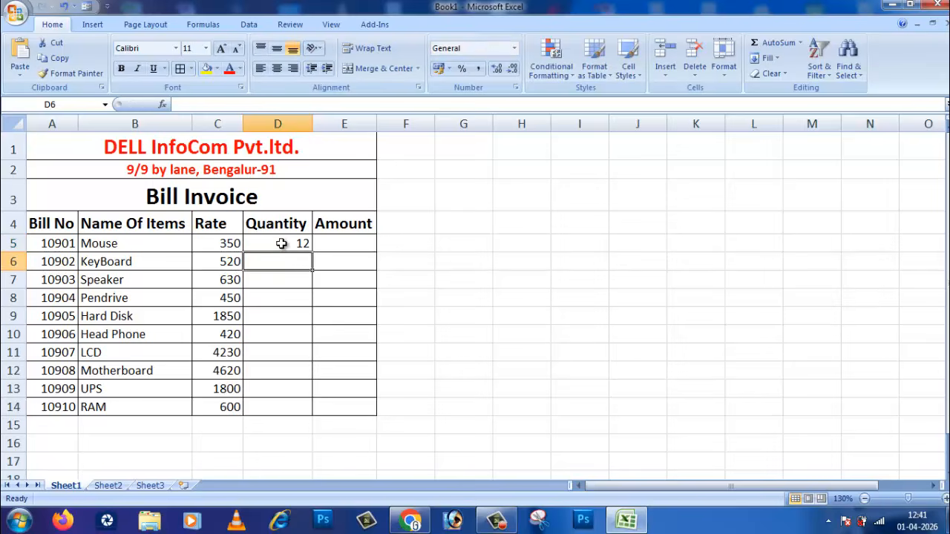
pyautogui.write('6')
pyautogui.press('Return')
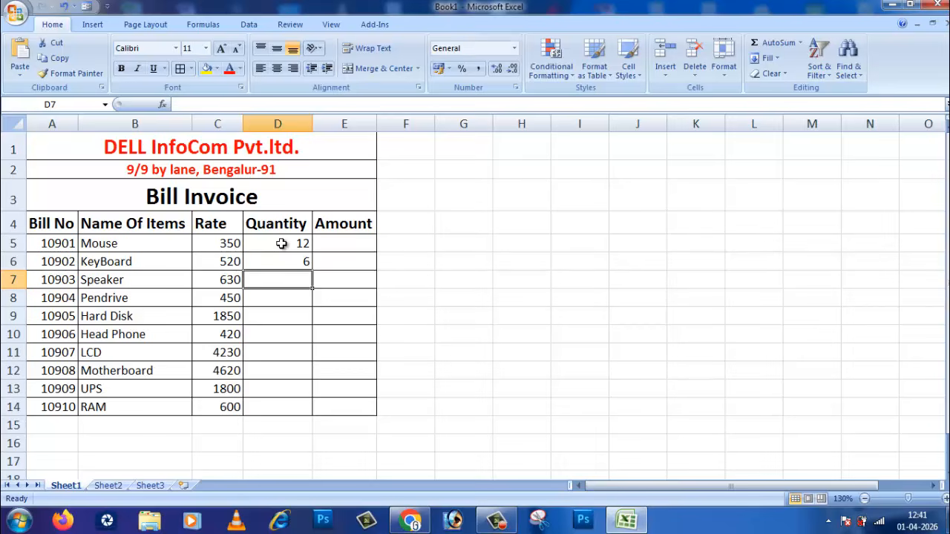
pyautogui.write('9')
pyautogui.press('Return')
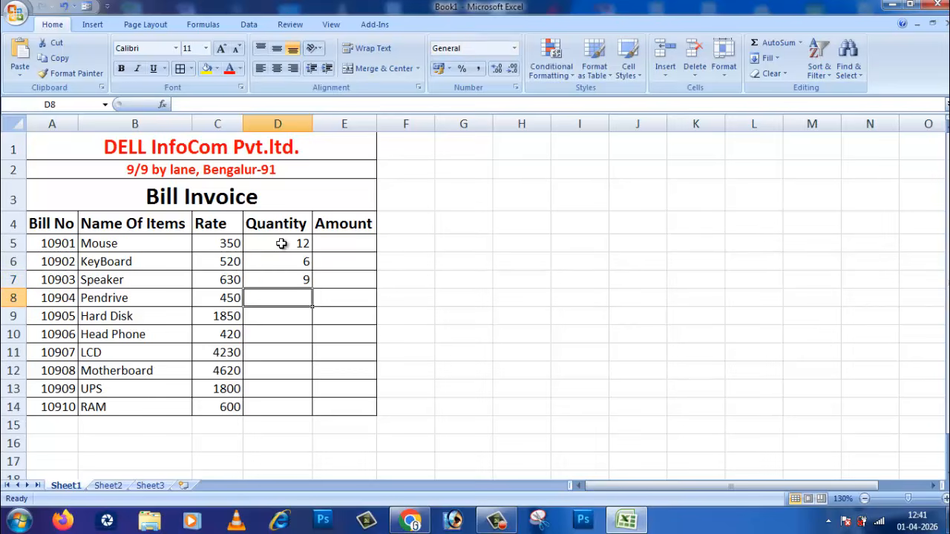
pyautogui.write('7')
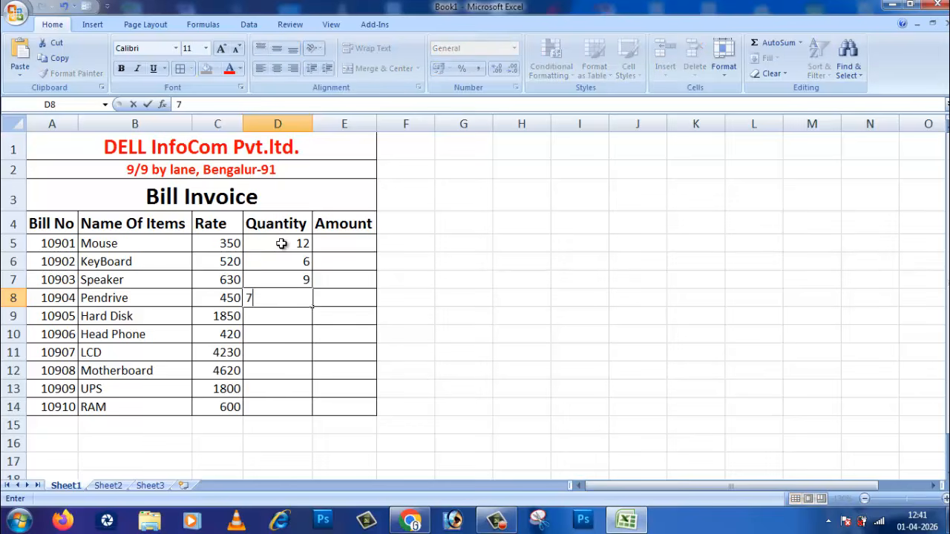
pyautogui.press('Return')
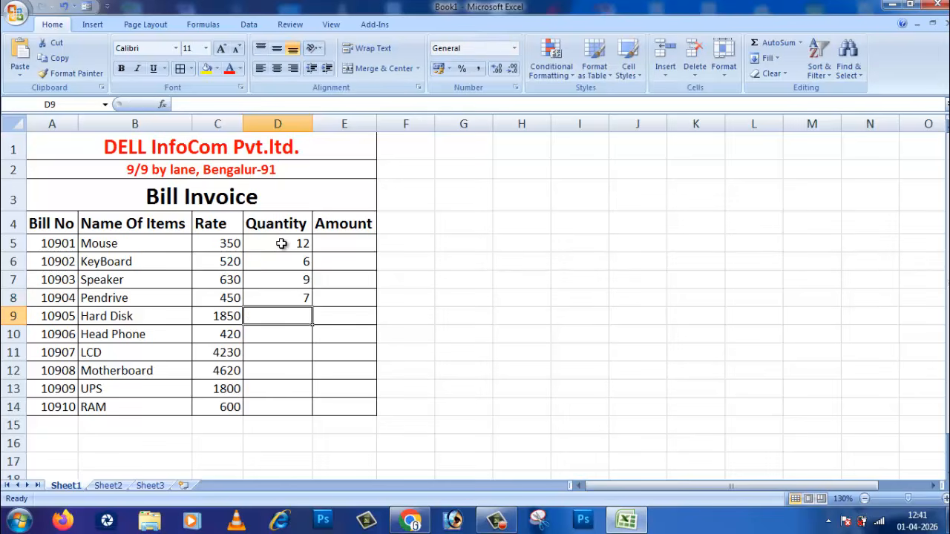
pyautogui.write('5')
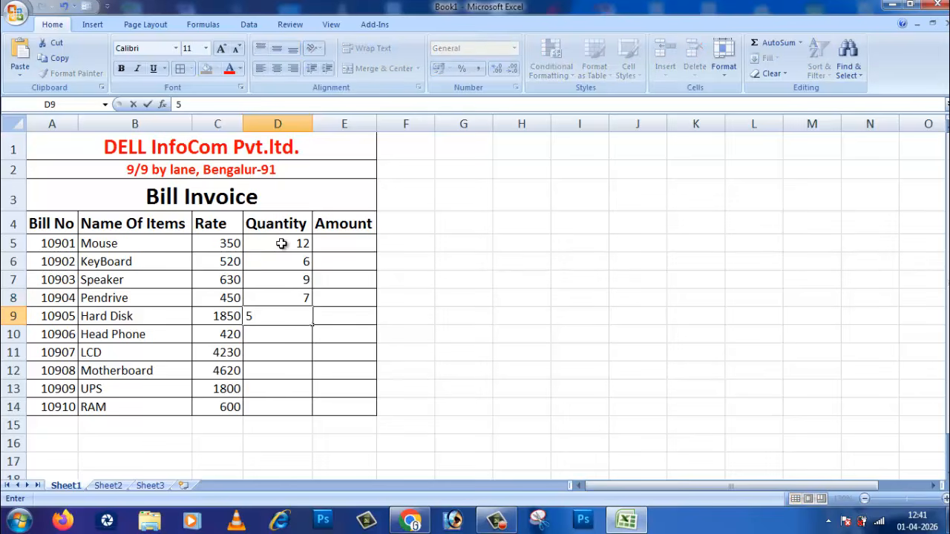
pyautogui.press('Return')
# Enter the quantities 4, 2, 4, 8 and 4 for Head Phone through RAM in D10:D14
pyautogui.write('4')
pyautogui.press('Return')
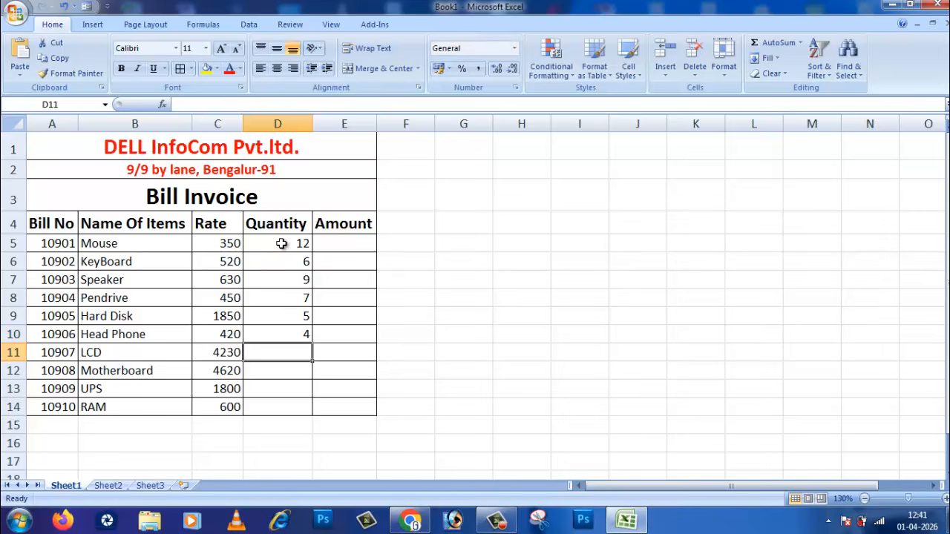
pyautogui.write('2')
pyautogui.press('Return')
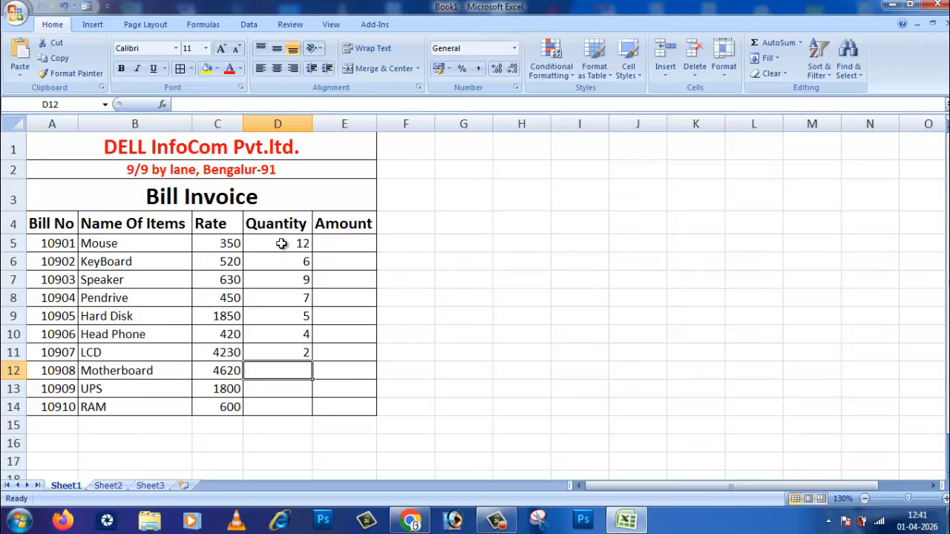
pyautogui.write('4')
pyautogui.press('Return')
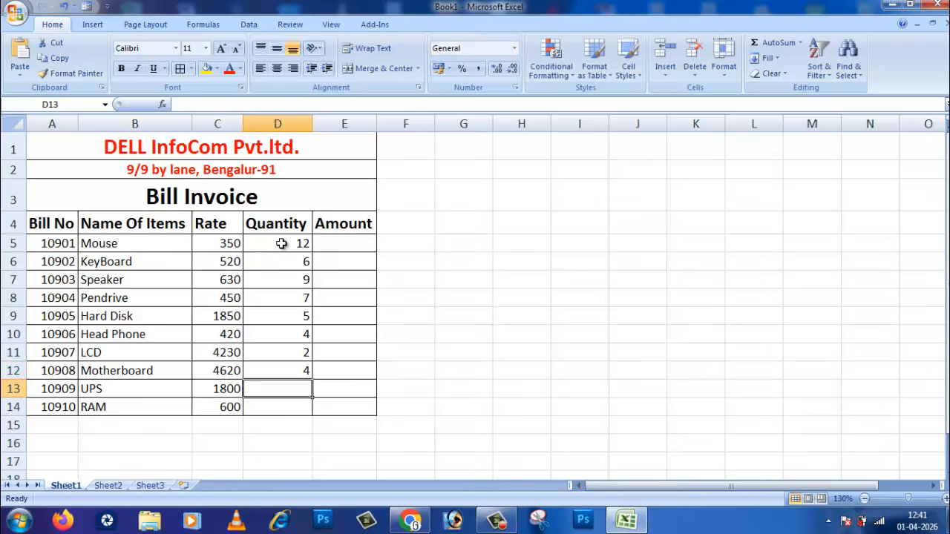
pyautogui.write('8')
pyautogui.press('Return')
pyautogui.write('4')
pyautogui.press('Return')
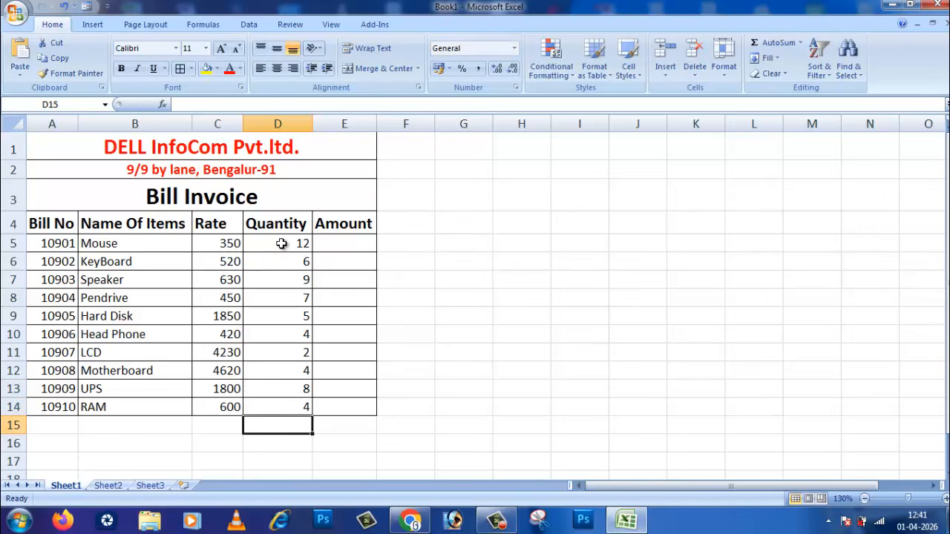
pyautogui.click(465, 338)
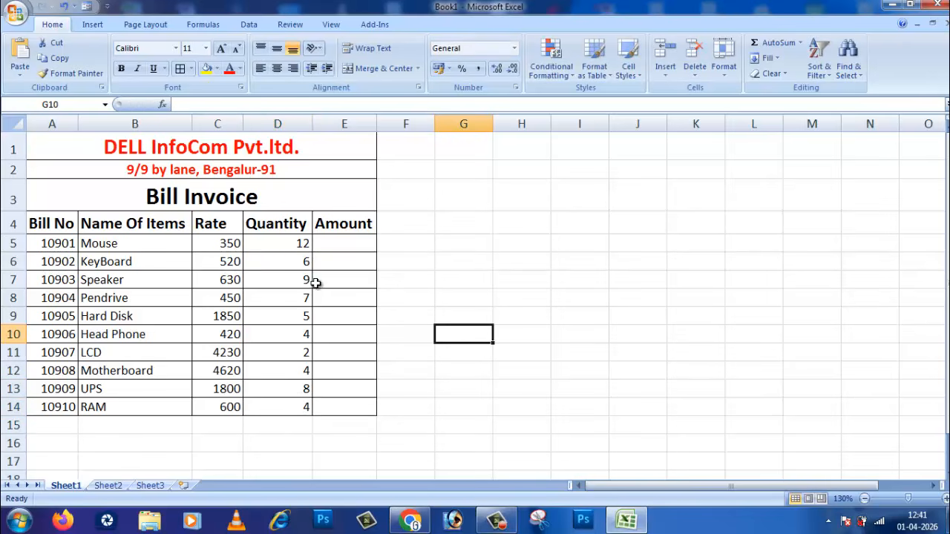
pyautogui.click(347, 243)
pyautogui.click(352, 332)
pyautogui.click(351, 245)
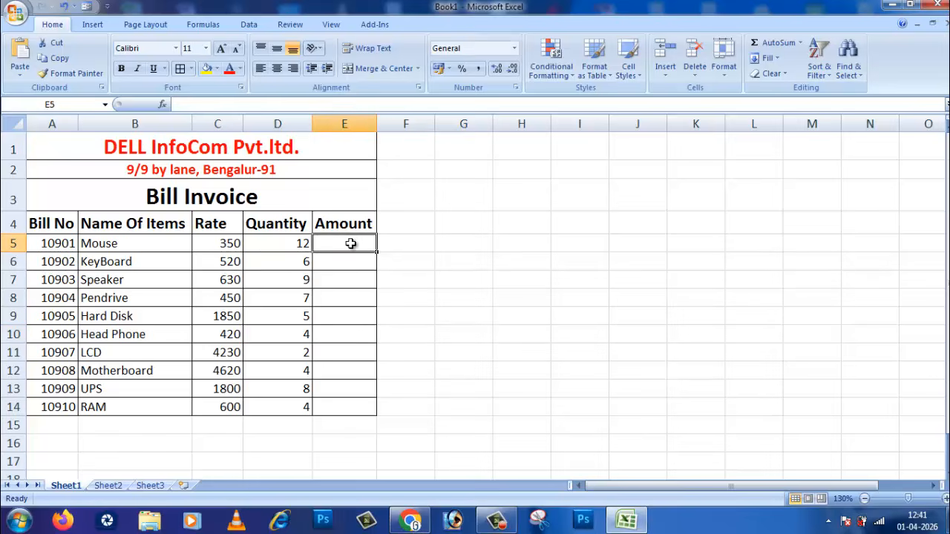
pyautogui.click(348, 441)
pyautogui.click(348, 244)
pyautogui.click(347, 272)
pyautogui.click(348, 243)
pyautogui.write('=')
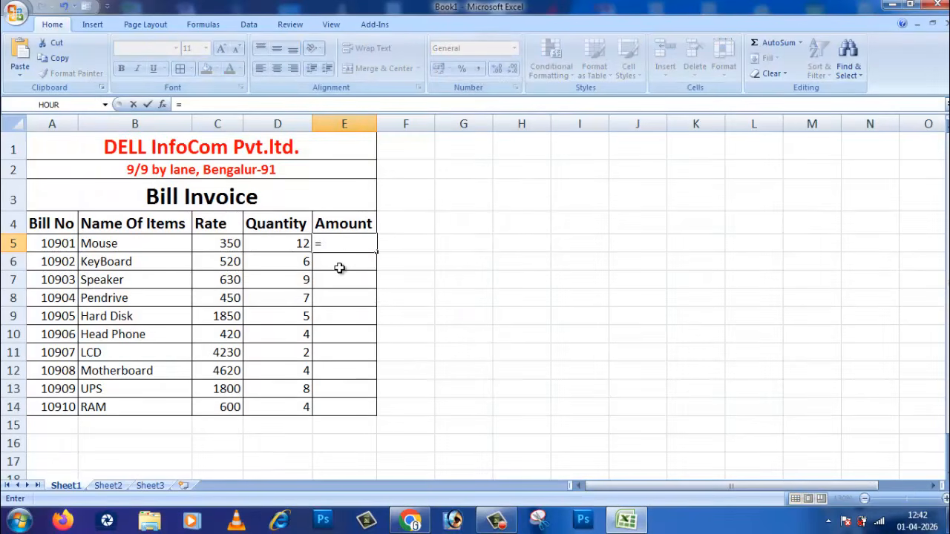
pyautogui.press('Escape')
pyautogui.click(470, 318)
# Set the font size of the Amount cells E5:E14 to 12
pyautogui.moveTo(352, 243); pyautogui.dragTo(346, 407)
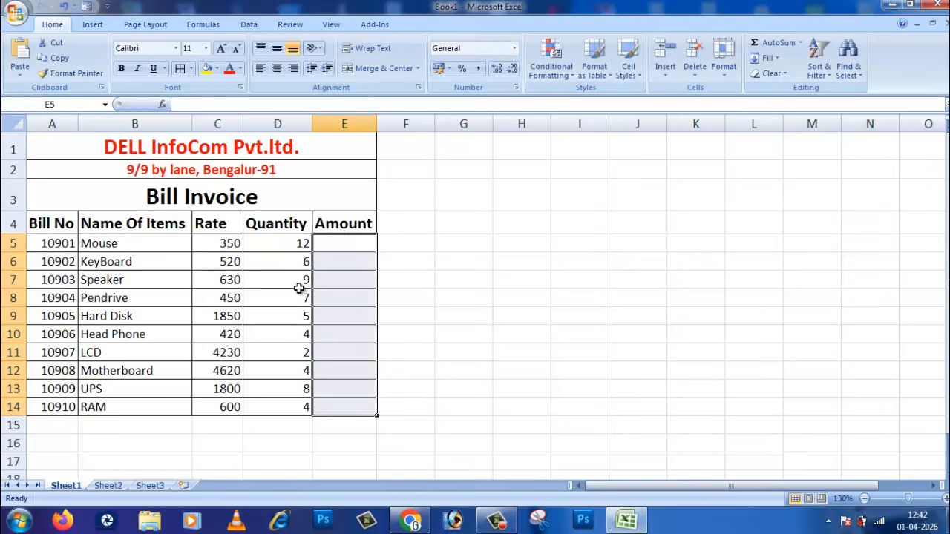
pyautogui.click(206, 49)
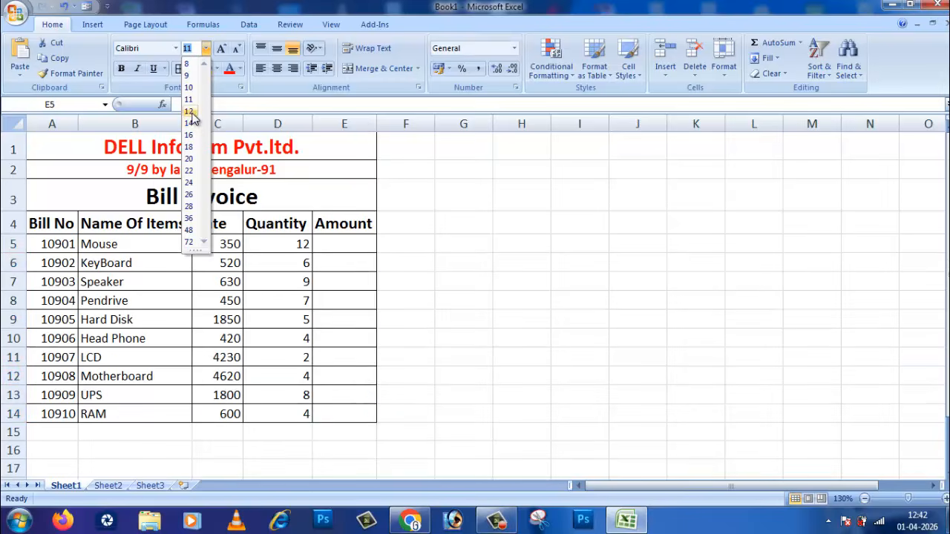
pyautogui.click(188, 111)
# Enter the formula =C5*D5 in E5 to calculate the Mouse amount from its rate and quantity
pyautogui.click(354, 247)
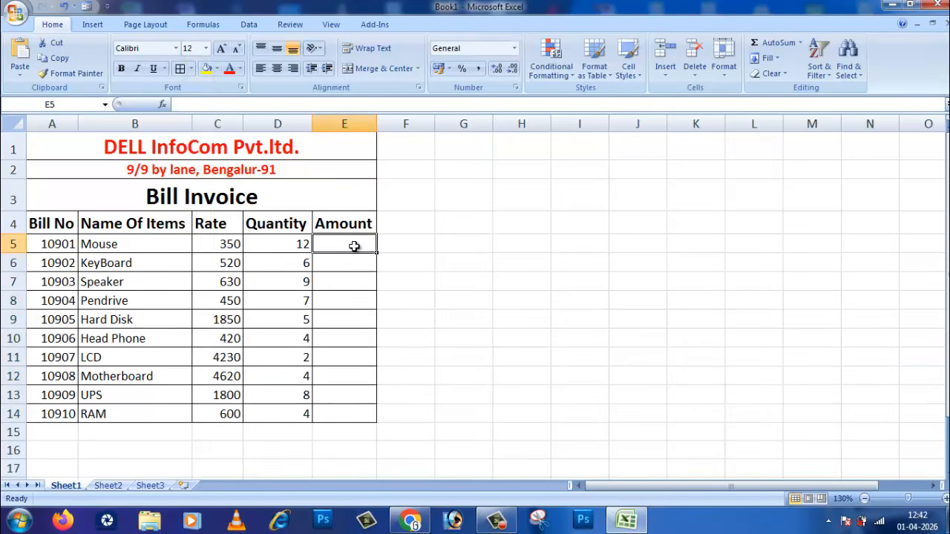
pyautogui.write('=')
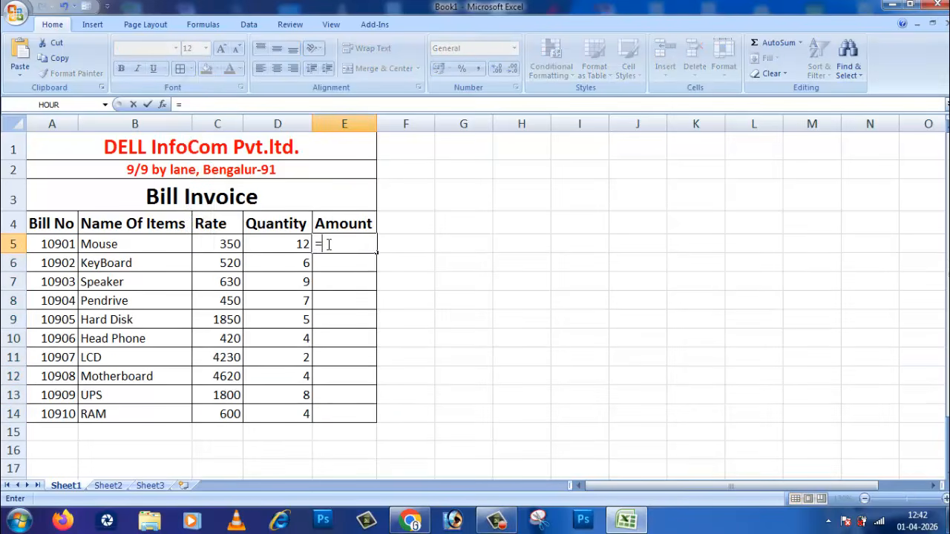
pyautogui.click(216, 248)
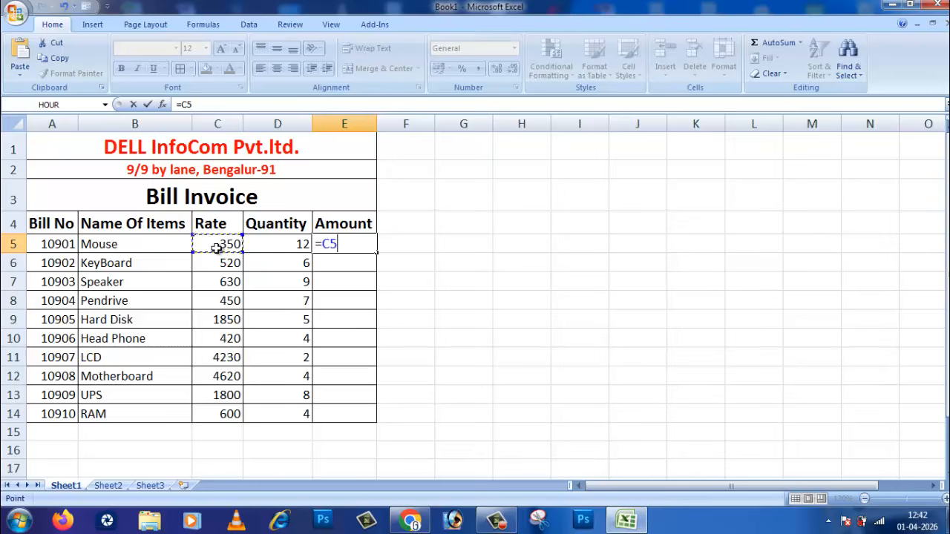
pyautogui.write('*')
pyautogui.click(290, 244)
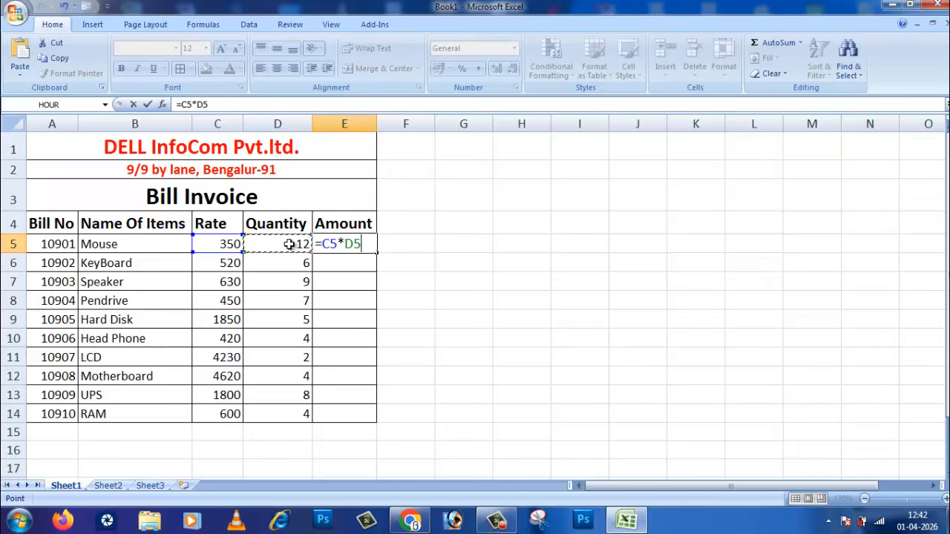
pyautogui.press('Return')
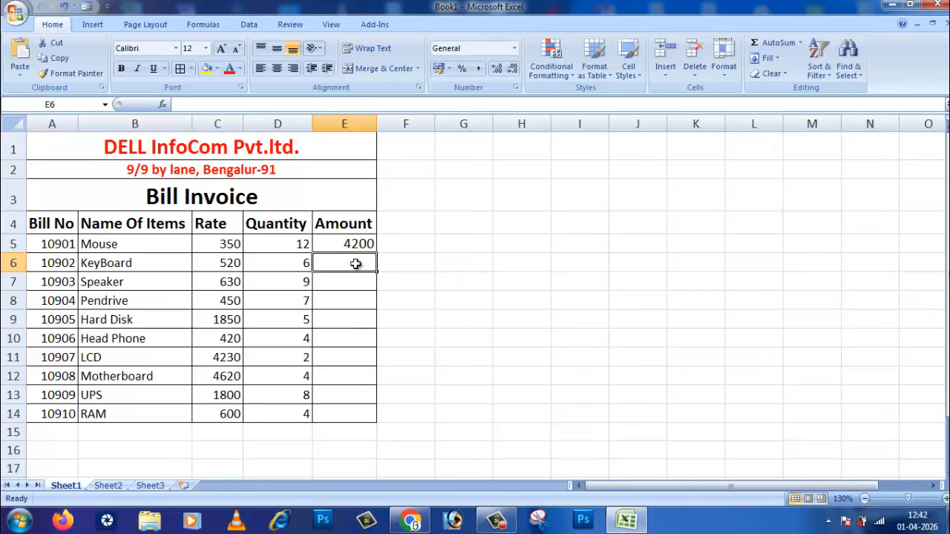
# Enter the formula =C6*D6 in E6 to calculate the KeyBoard amount
pyautogui.write('=')
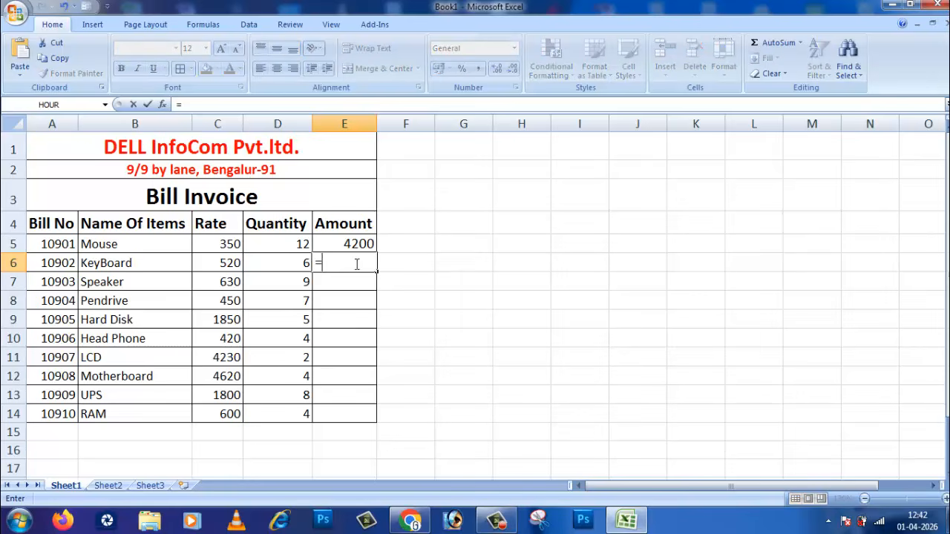
pyautogui.click(224, 266)
pyautogui.write('*')
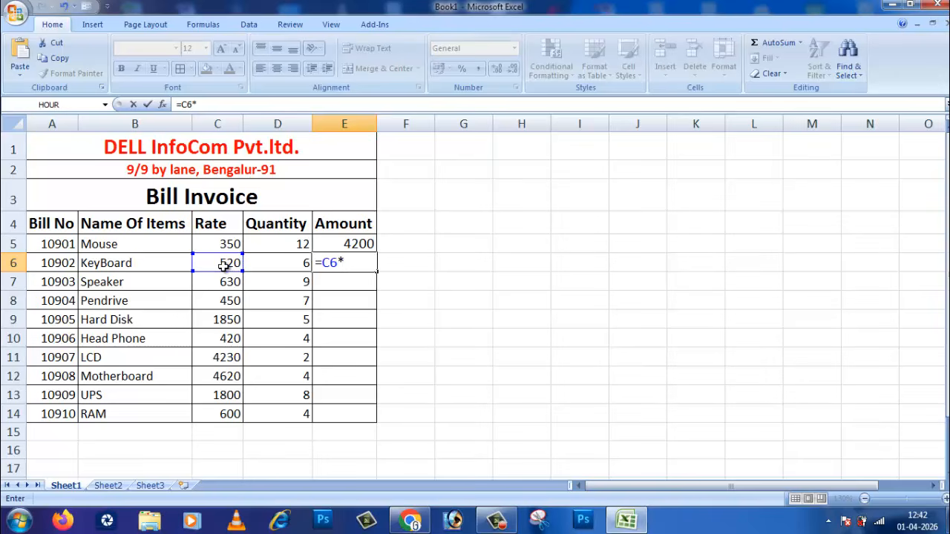
pyautogui.click(300, 266)
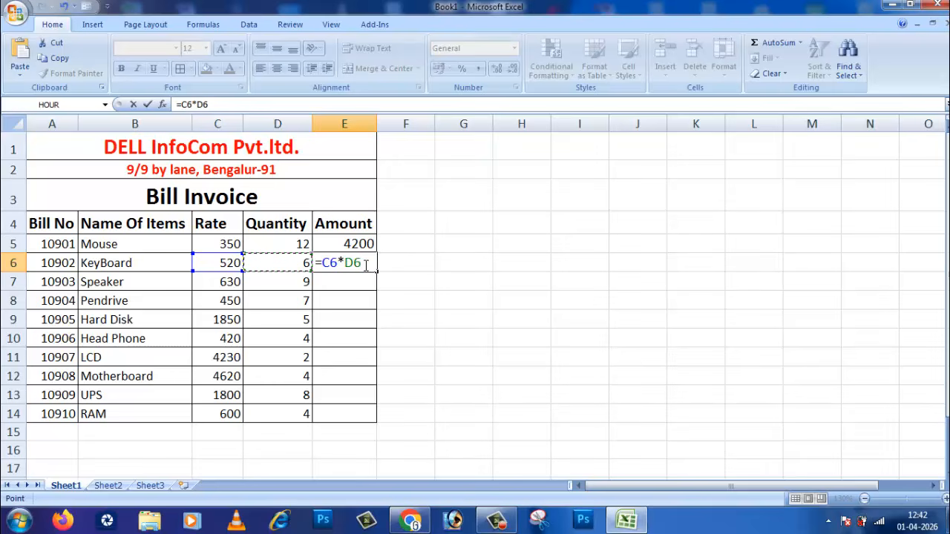
pyautogui.press('Return')
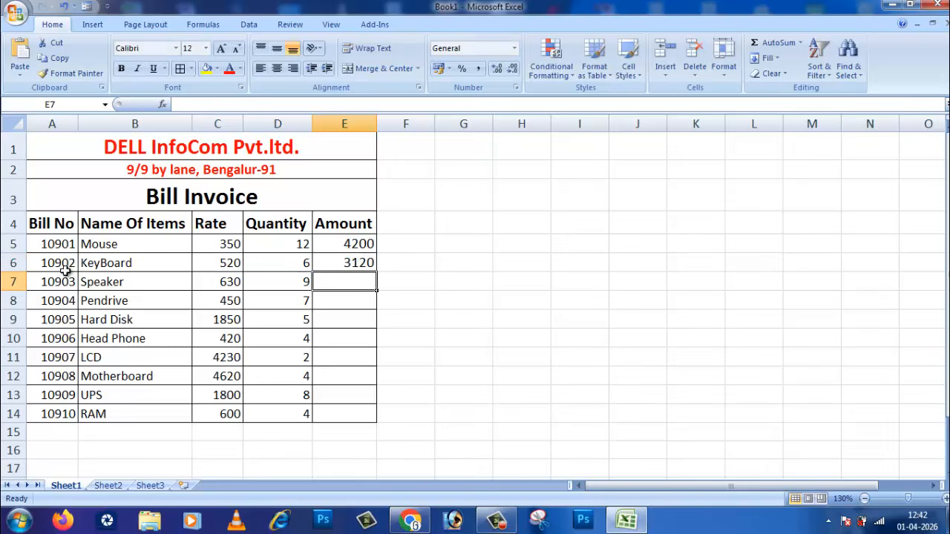
# Fill the amount formula from E6 down through E14 for the remaining items
pyautogui.click(353, 263)
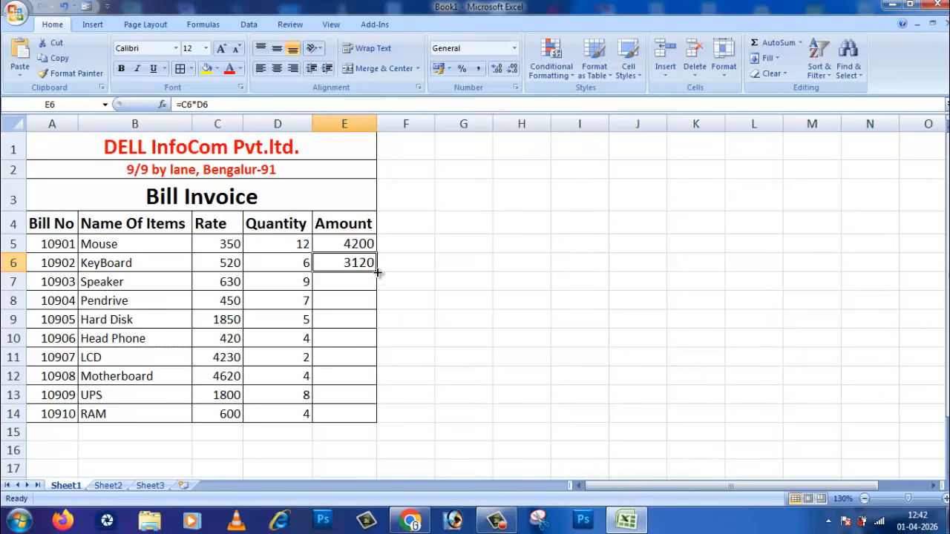
pyautogui.moveTo(377, 273); pyautogui.dragTo(376, 425)
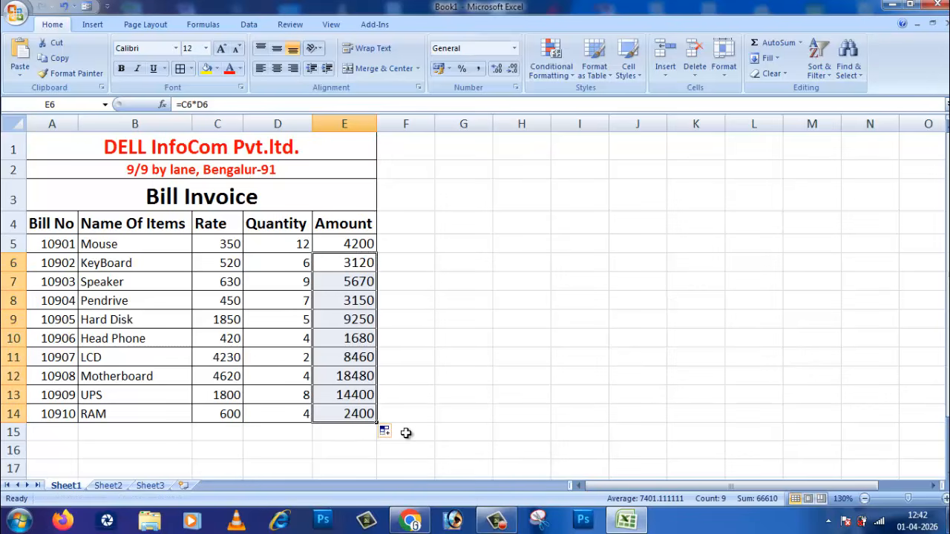
pyautogui.click(423, 432)
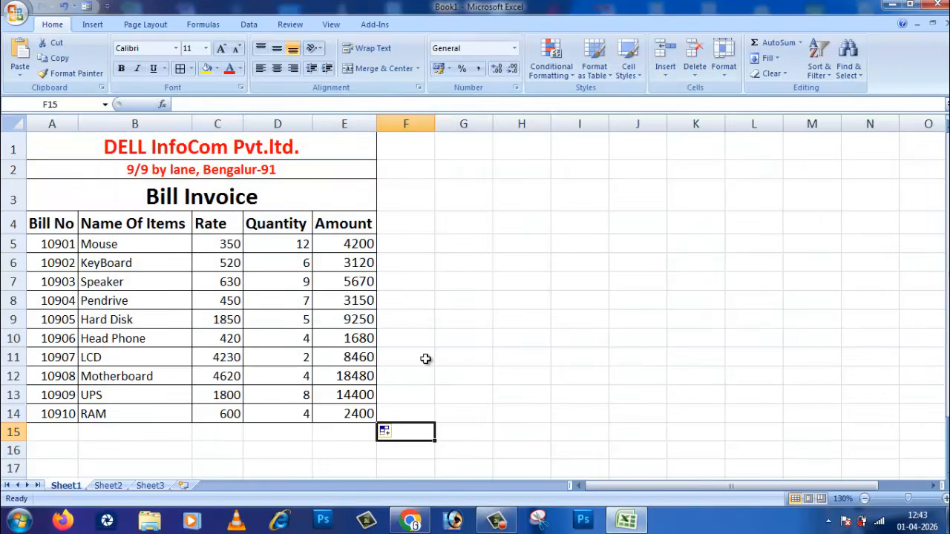
# Enter the labels Total in D15 and GST 18% in D16, below the Quantity column
pyautogui.click(275, 435)
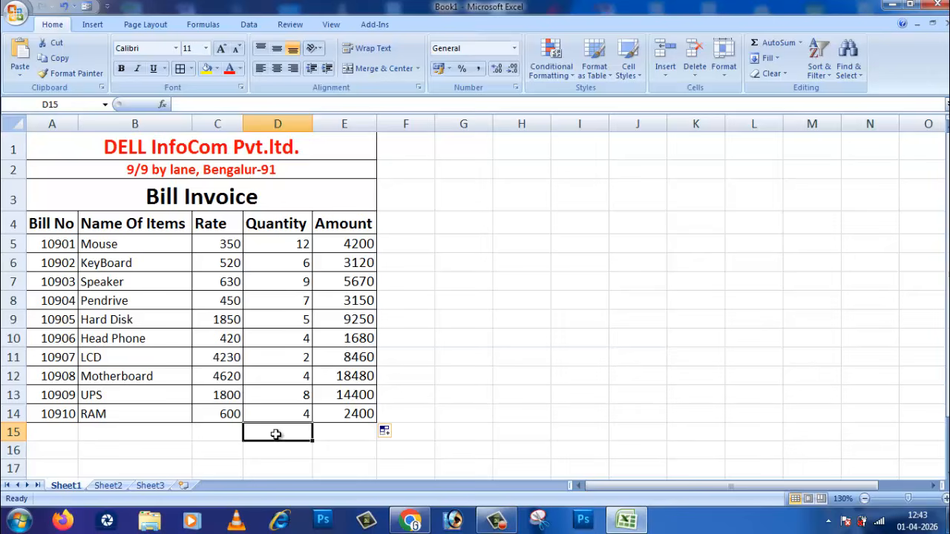
pyautogui.write('T')
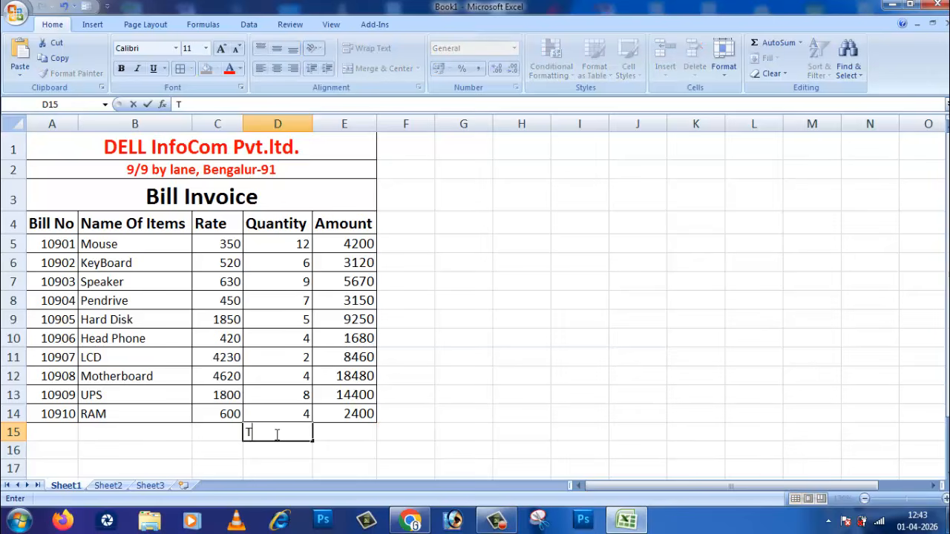
pyautogui.write('otal')
pyautogui.click(339, 430)
pyautogui.click(271, 451)
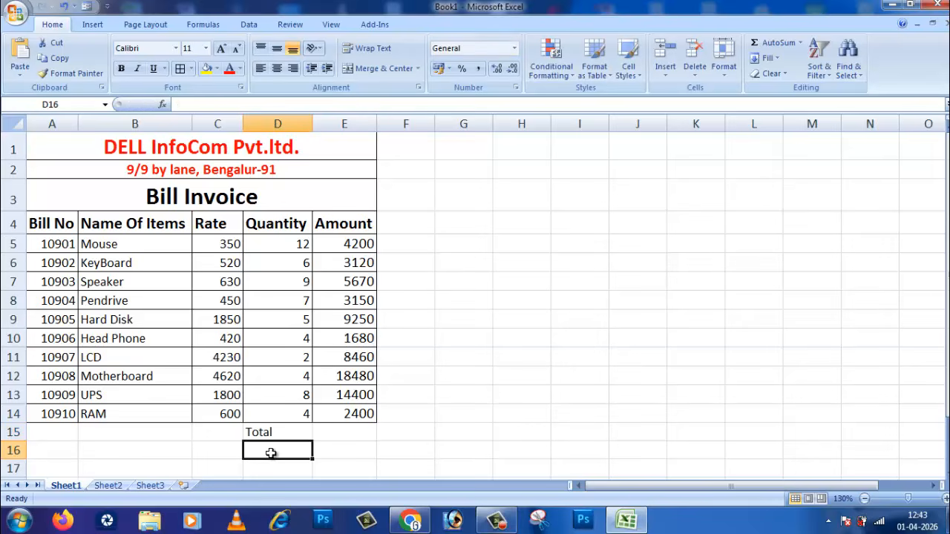
pyautogui.write('GST')
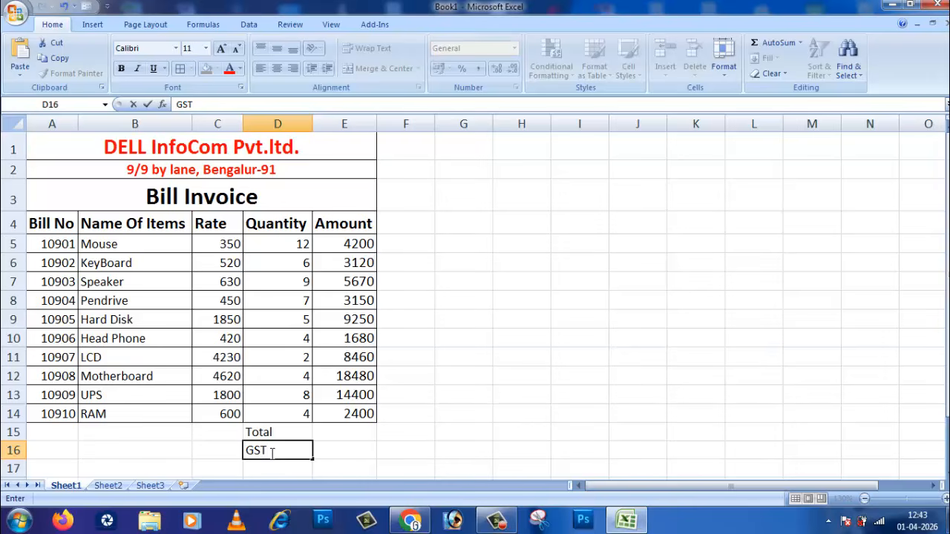
pyautogui.write(' 18%')
pyautogui.press('Return')
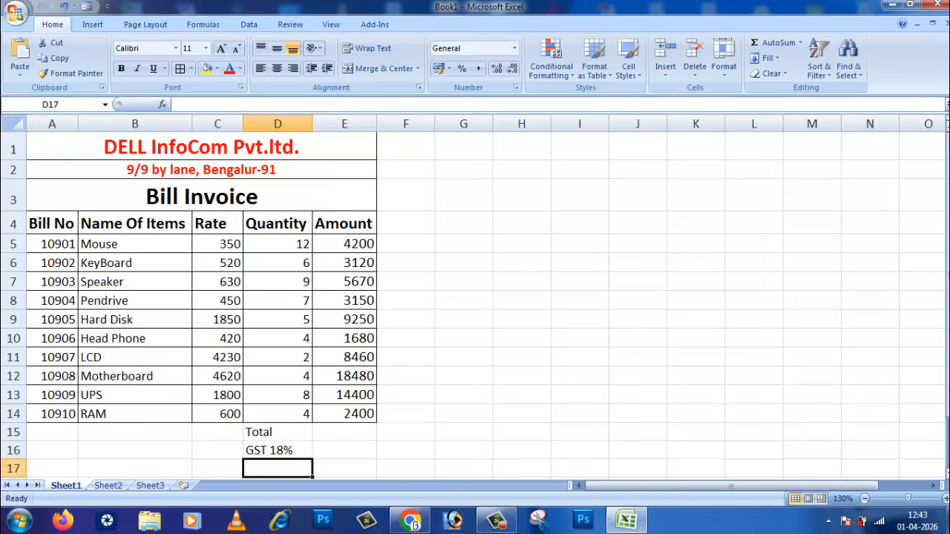
# Enter the label Grand Total in D17, below the GST 18% label
pyautogui.moveTo(947, 279); pyautogui.dragTo(948, 285)
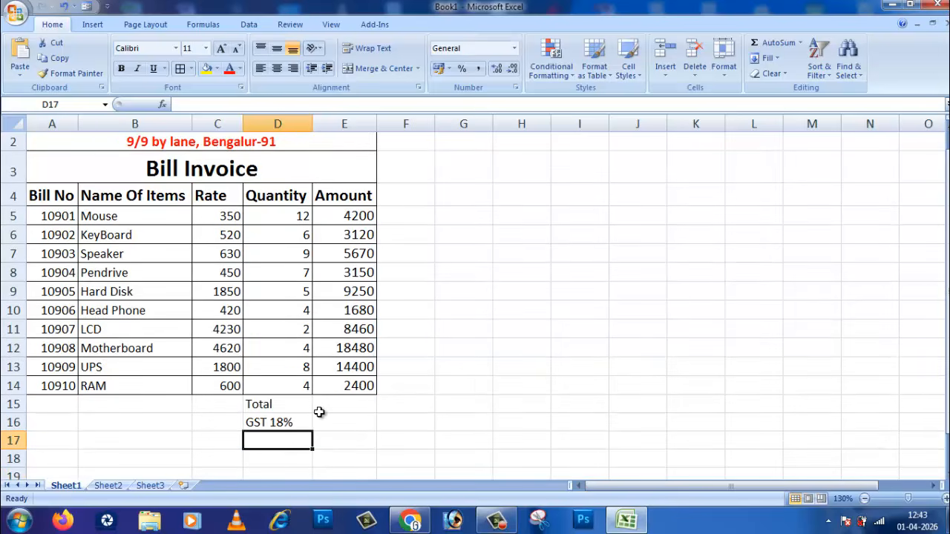
pyautogui.write('G')
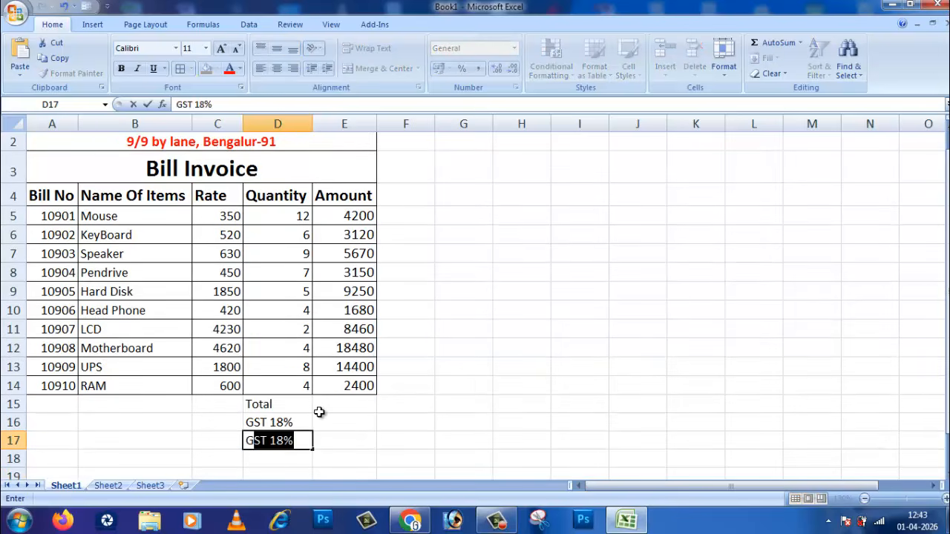
pyautogui.write('rand ')
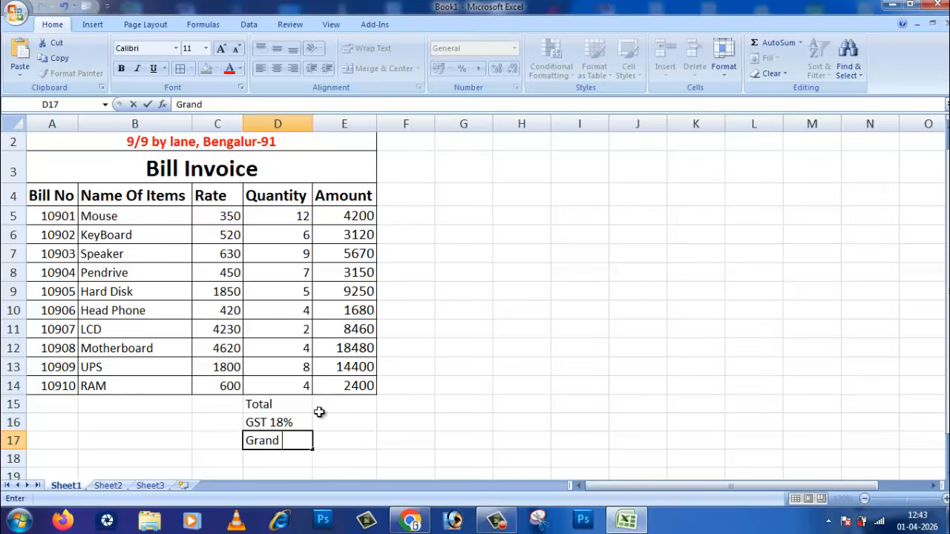
pyautogui.write('Total')
pyautogui.click(369, 439)
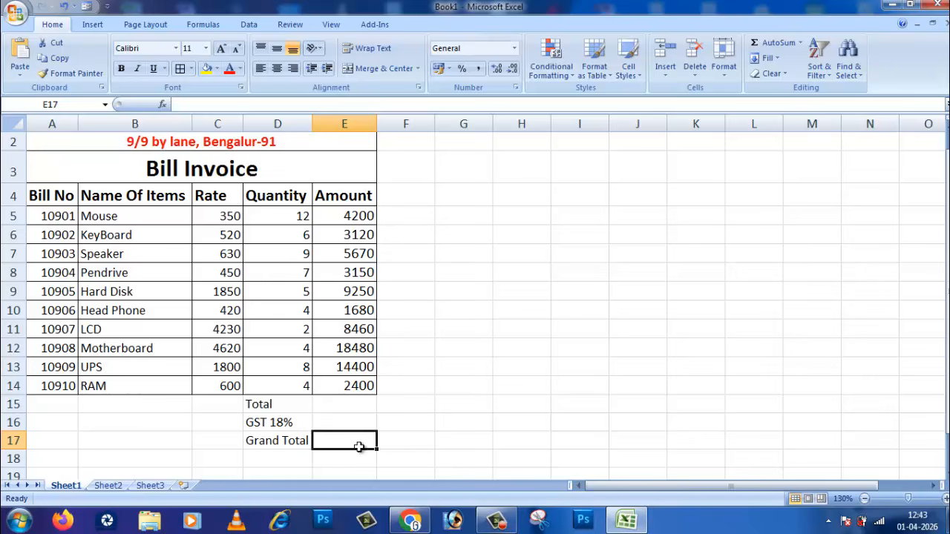
# Merge and center the Total, GST 18% and Grand Total labels across columns C and D, each in its own row
pyautogui.click(358, 407)
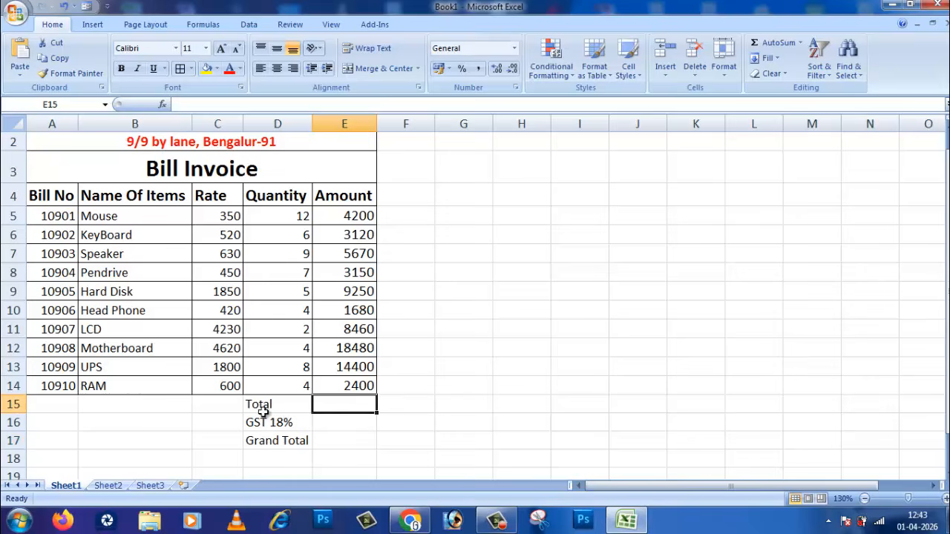
pyautogui.moveTo(226, 410); pyautogui.dragTo(273, 412)
pyautogui.click(386, 68)
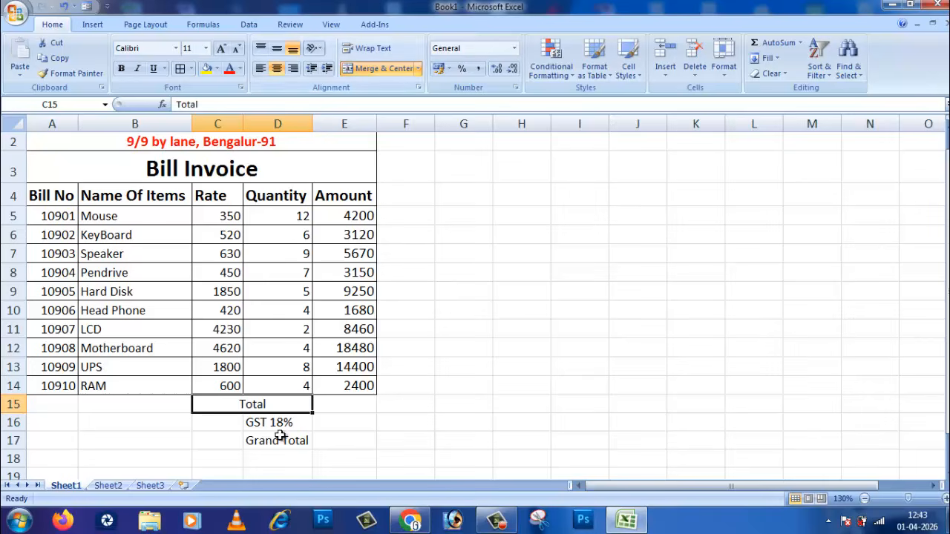
pyautogui.moveTo(214, 424); pyautogui.dragTo(297, 440)
pyautogui.click(383, 69)
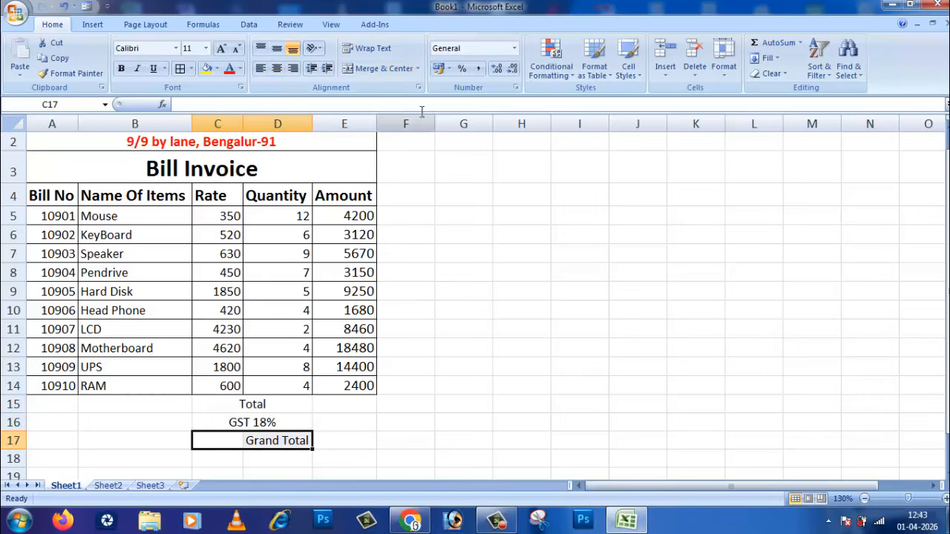
pyautogui.click(377, 68)
pyautogui.click(429, 438)
# Sum the item amounts E5:E14 into the Total cell E15 with AutoSum
pyautogui.scroll(1, 425, 420)
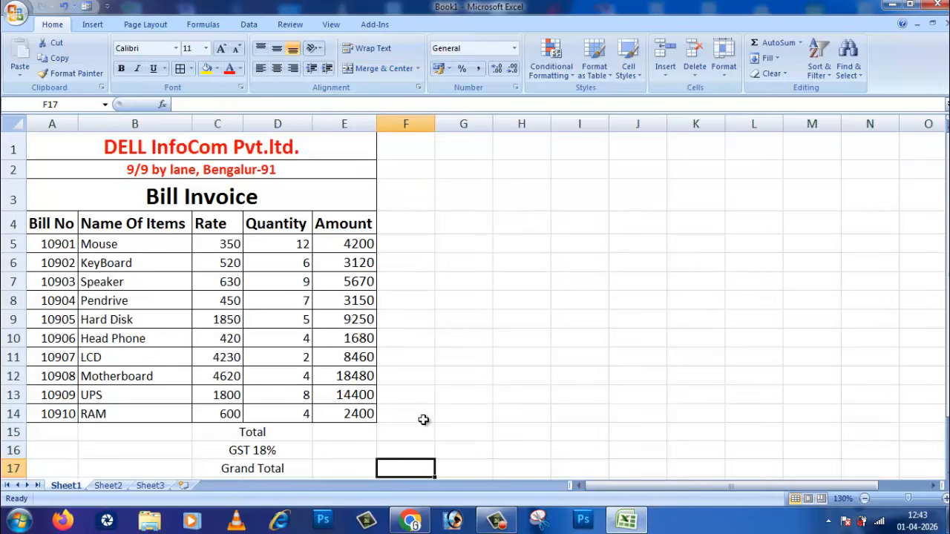
pyautogui.scroll(-1, 423, 421)
pyautogui.scroll(1, 422, 422)
pyautogui.moveTo(360, 245); pyautogui.dragTo(365, 430)
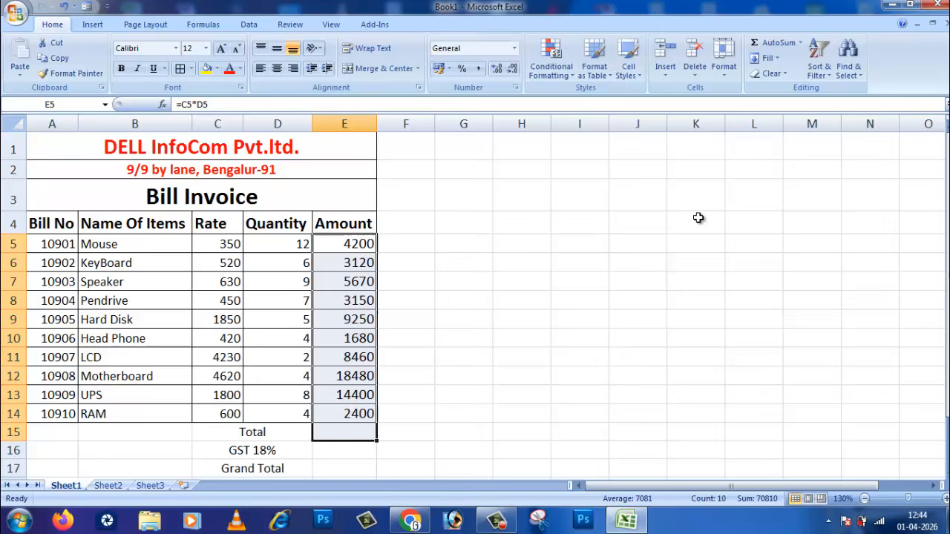
pyautogui.click(774, 45)
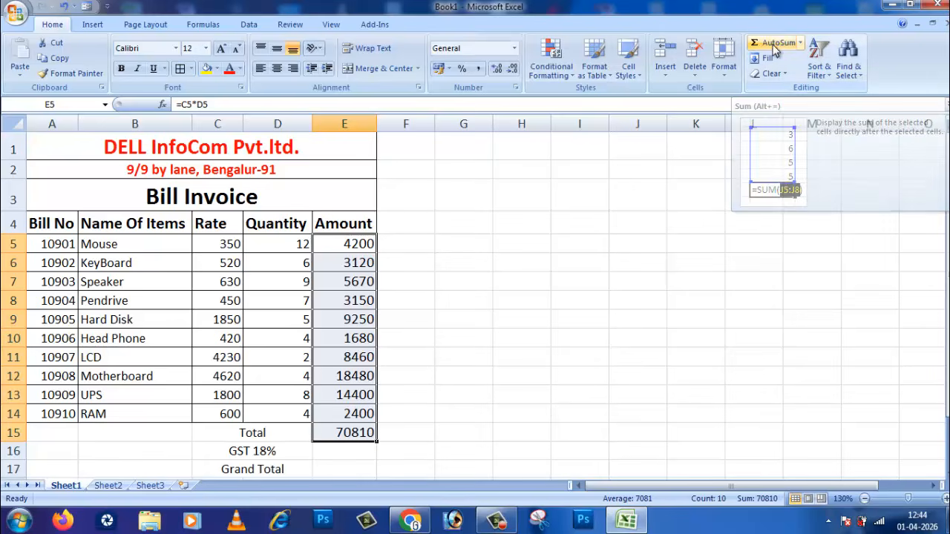
pyautogui.click(358, 451)
pyautogui.click(358, 434)
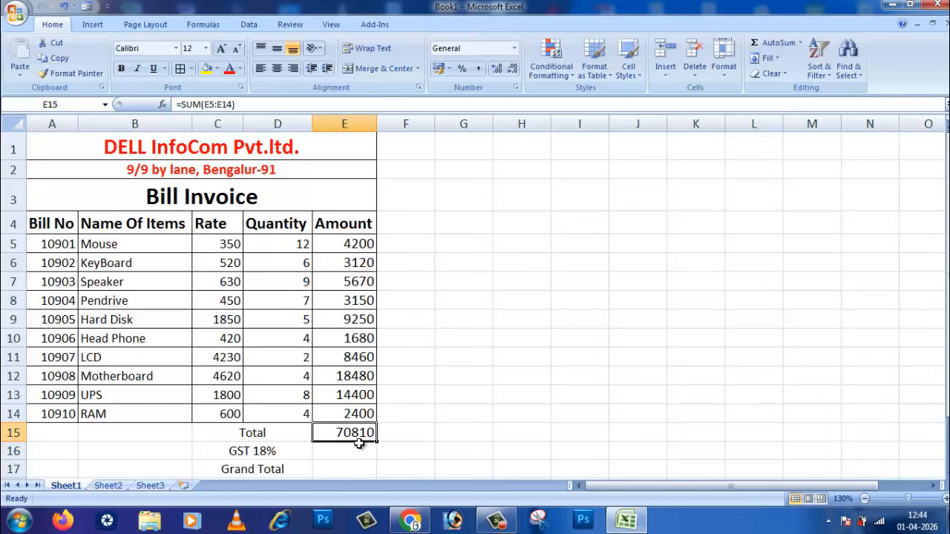
# Calculate the 18% GST in E16 with the formula =E15*18/100 and check the formula
pyautogui.click(363, 450)
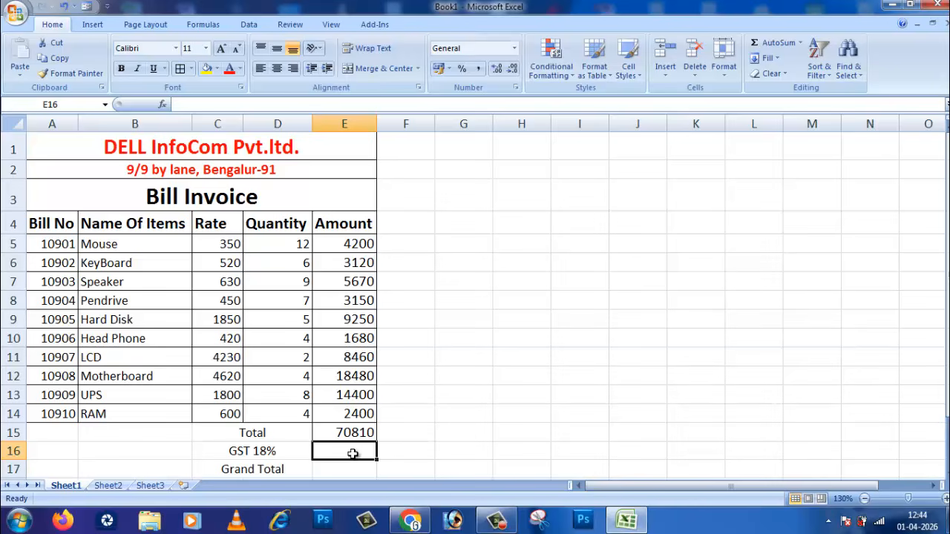
pyautogui.write('=')
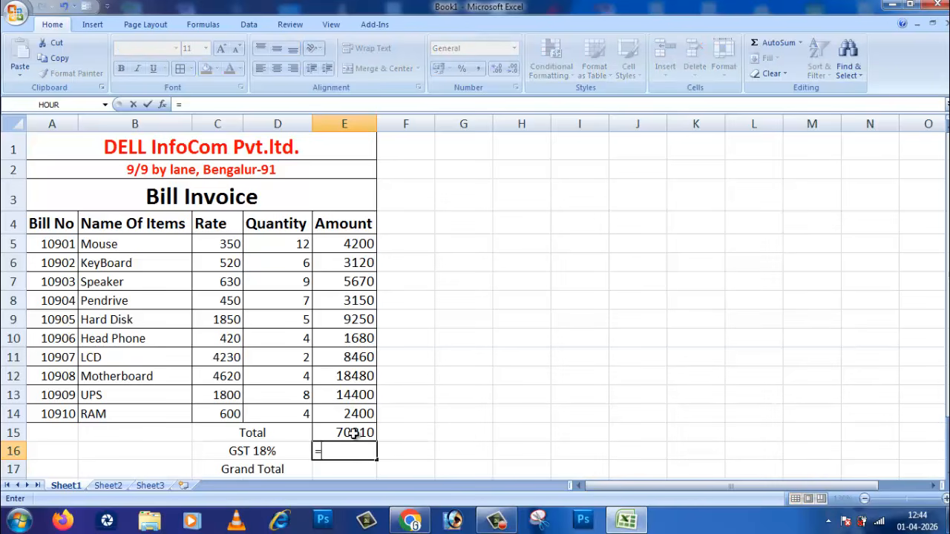
pyautogui.click(354, 434)
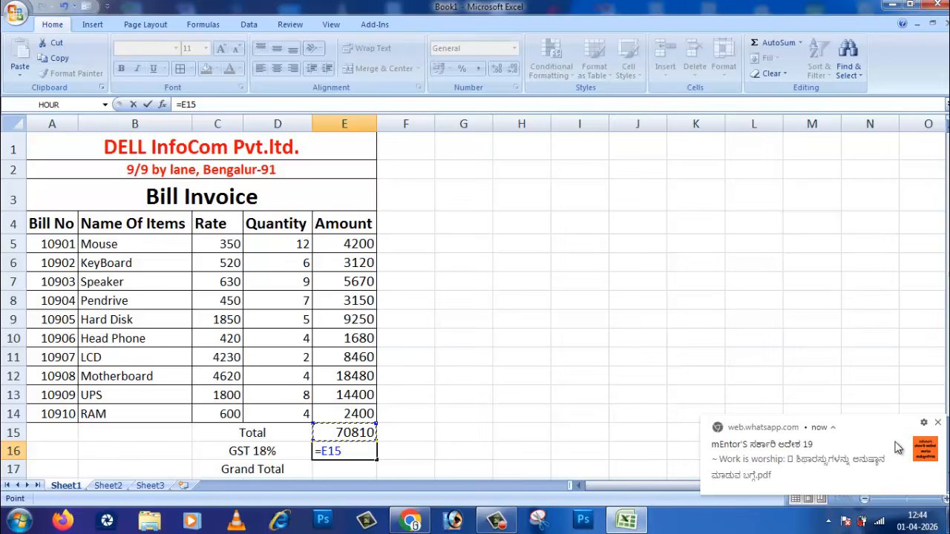
pyautogui.click(938, 423)
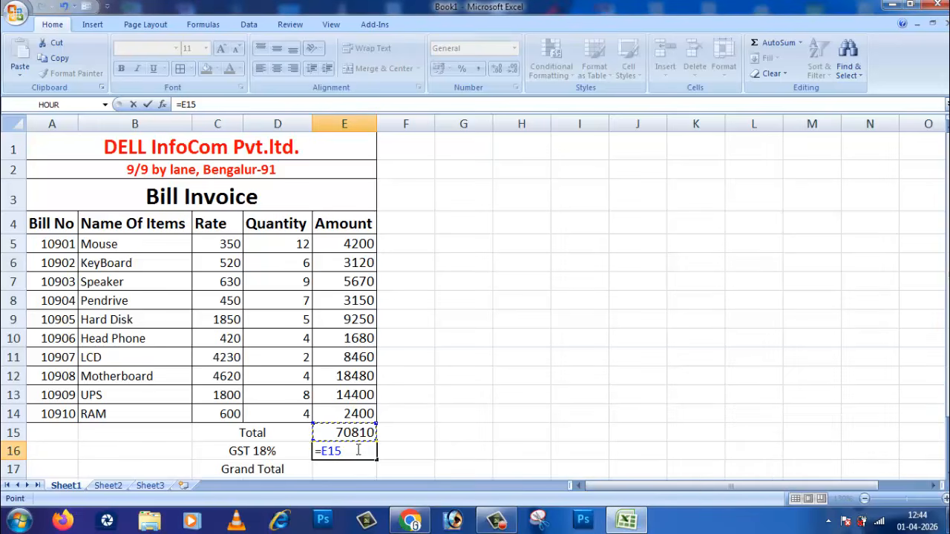
pyautogui.write('*18/100')
pyautogui.press('Return')
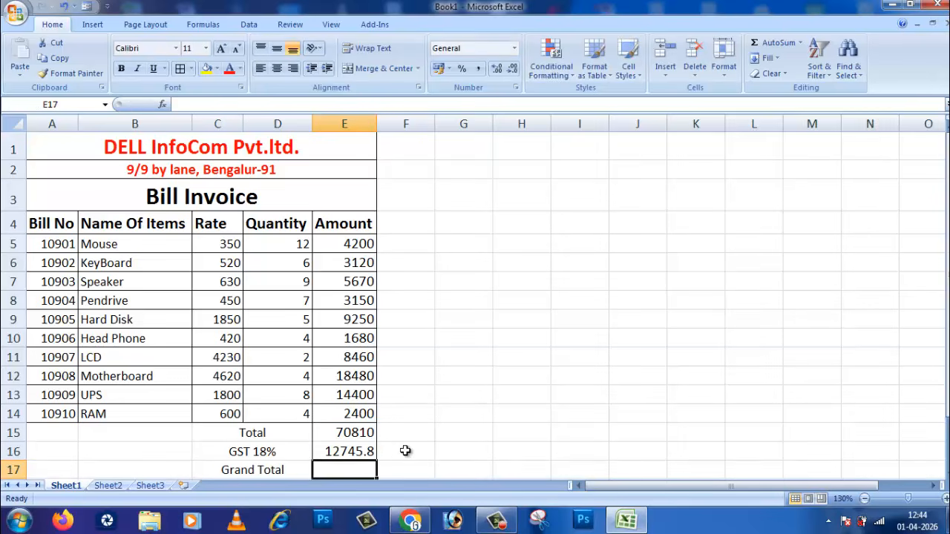
pyautogui.click(356, 454)
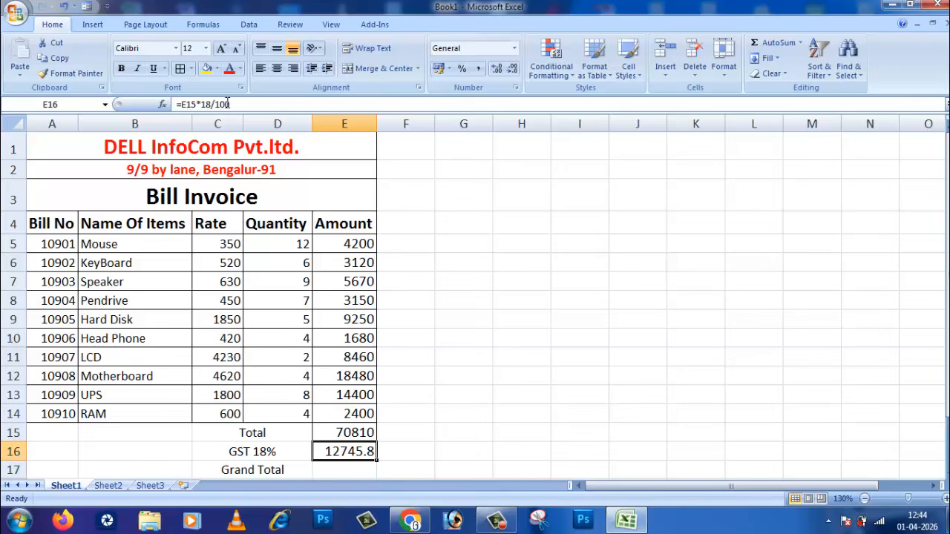
pyautogui.click(239, 105)
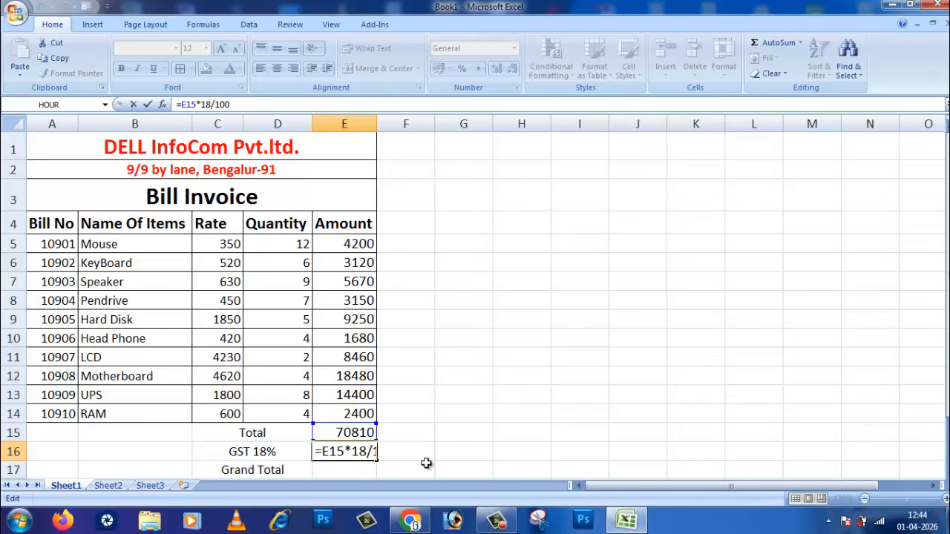
pyautogui.click(436, 462)
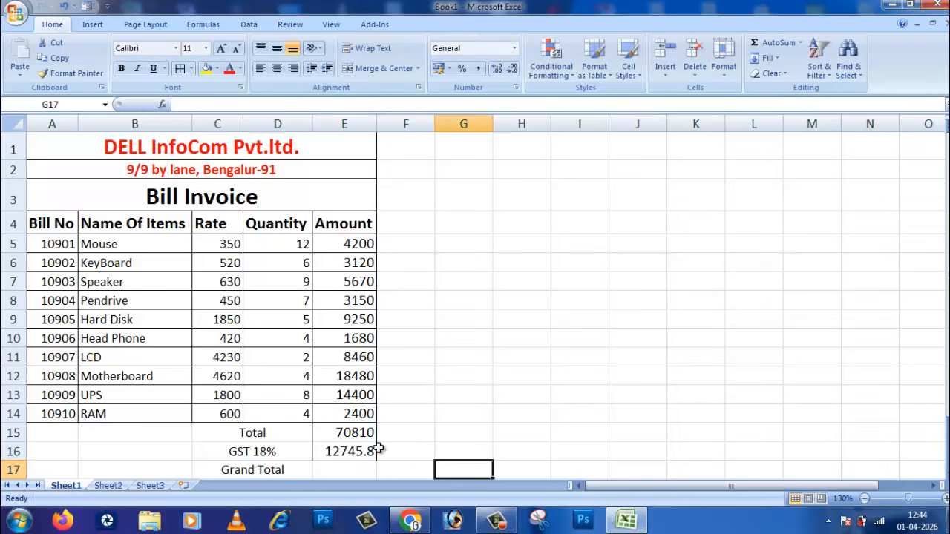
# Calculate the Grand Total in E17 with the formula =E15-E16
pyautogui.click(345, 472)
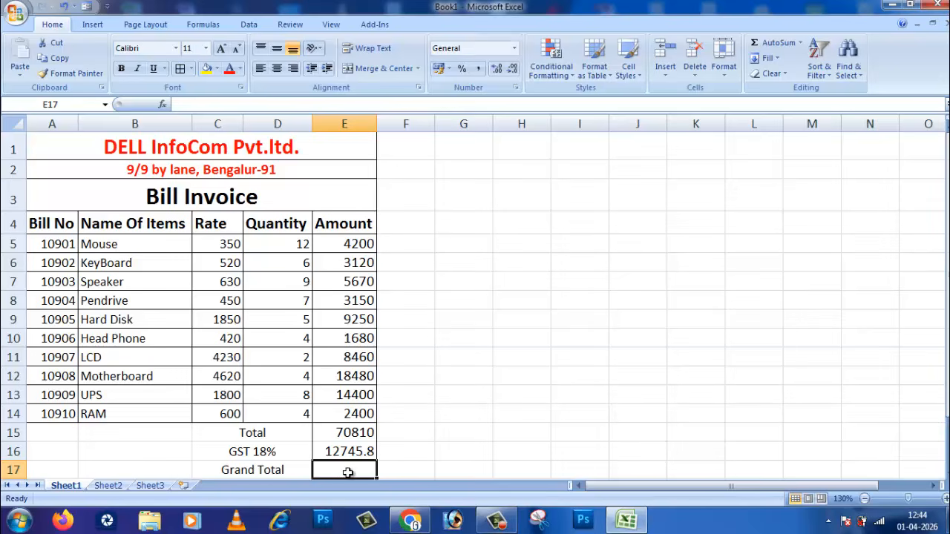
pyautogui.press('Up')
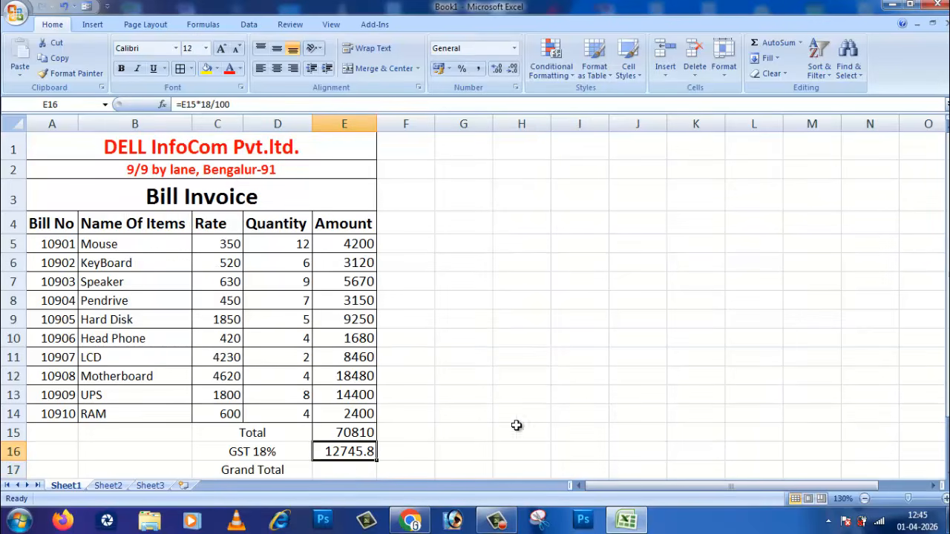
pyautogui.click(350, 469)
pyautogui.moveTo(947, 252); pyautogui.dragTo(947, 261)
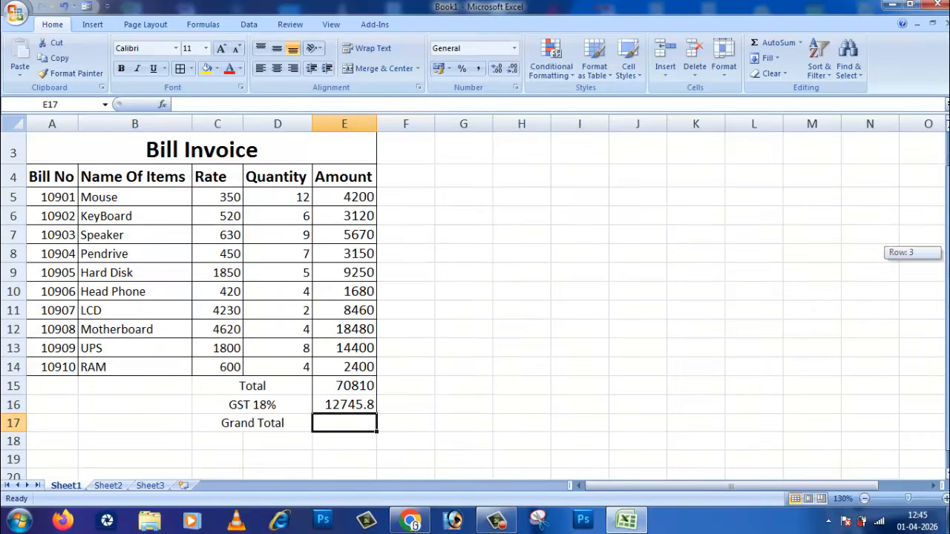
pyautogui.click(416, 460)
pyautogui.click(361, 385)
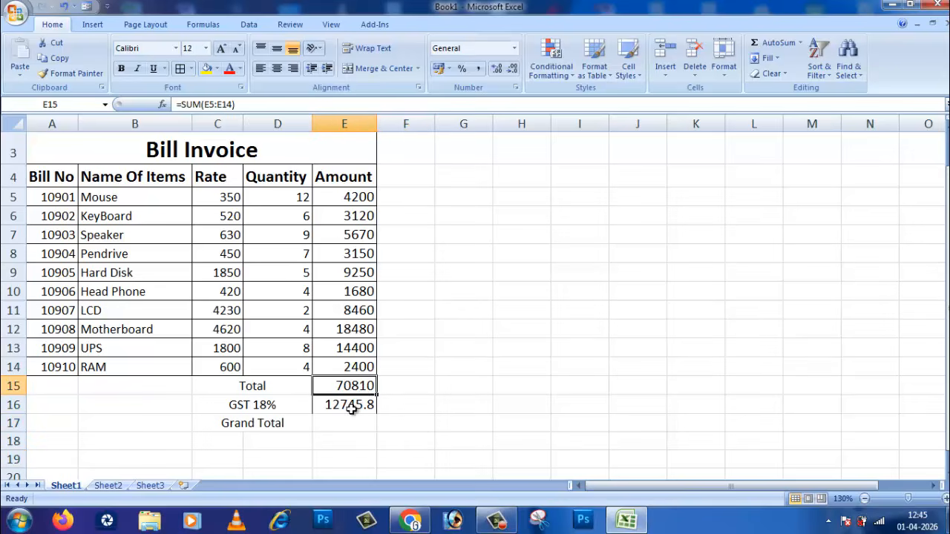
pyautogui.click(352, 405)
pyautogui.click(343, 423)
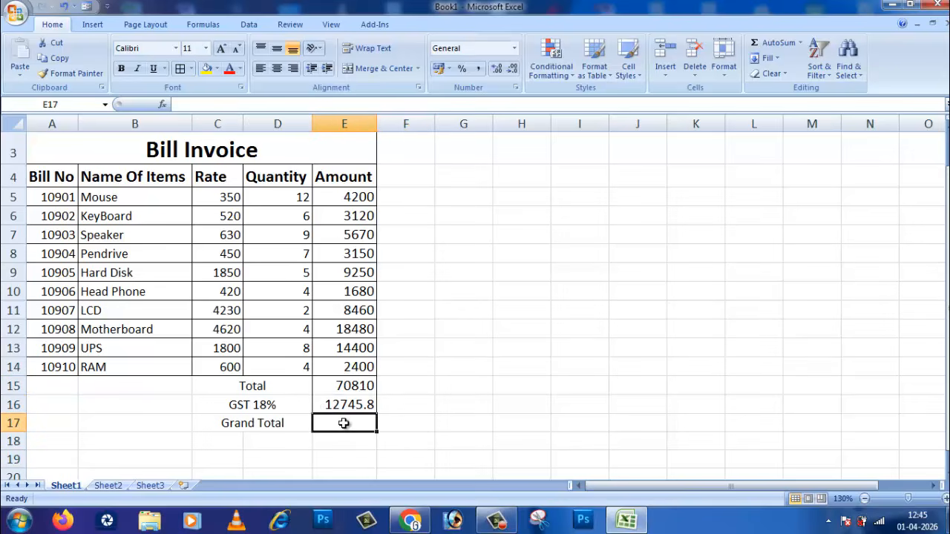
pyautogui.write('=')
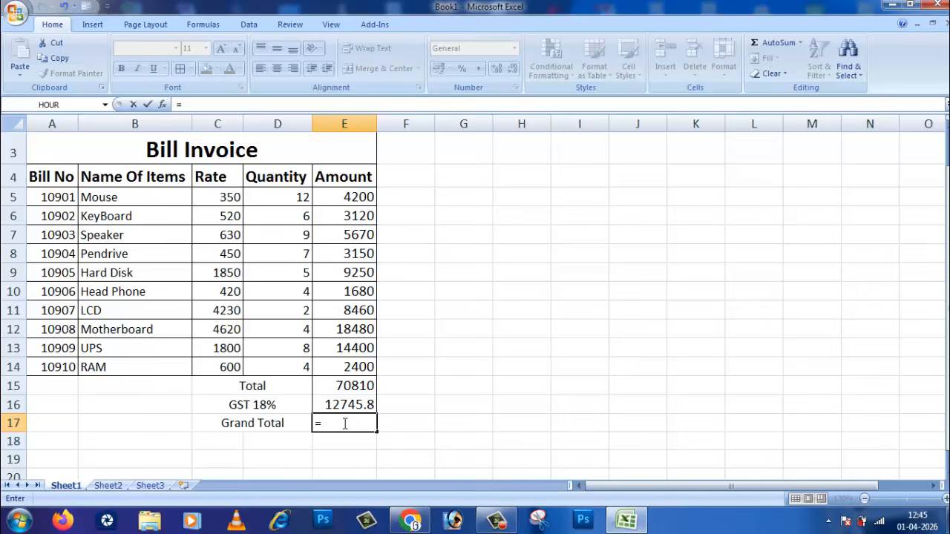
pyautogui.click(359, 387)
pyautogui.write('-')
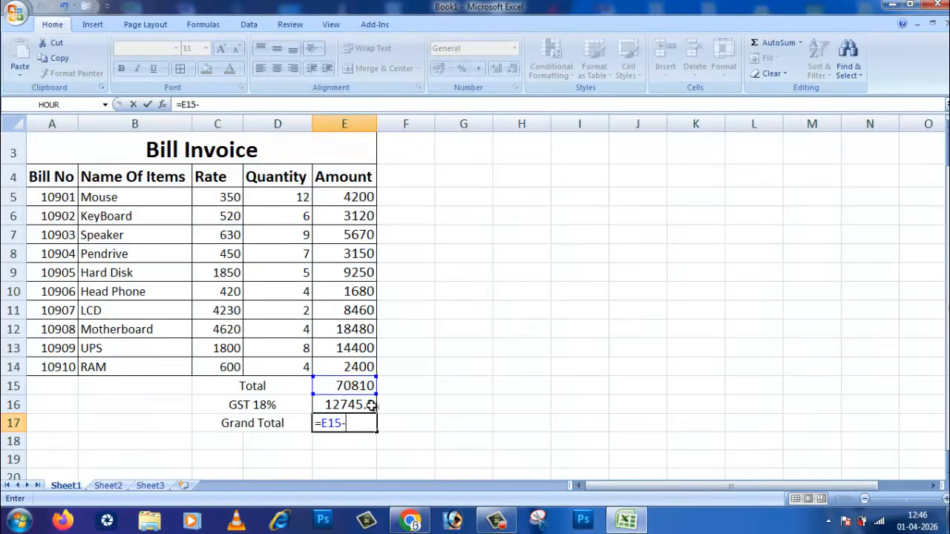
pyautogui.click(341, 406)
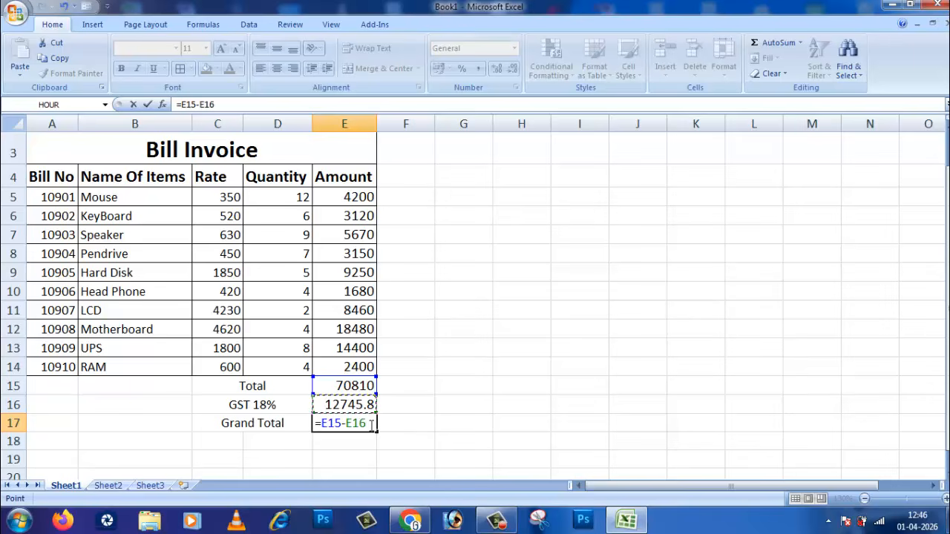
pyautogui.press('Return')
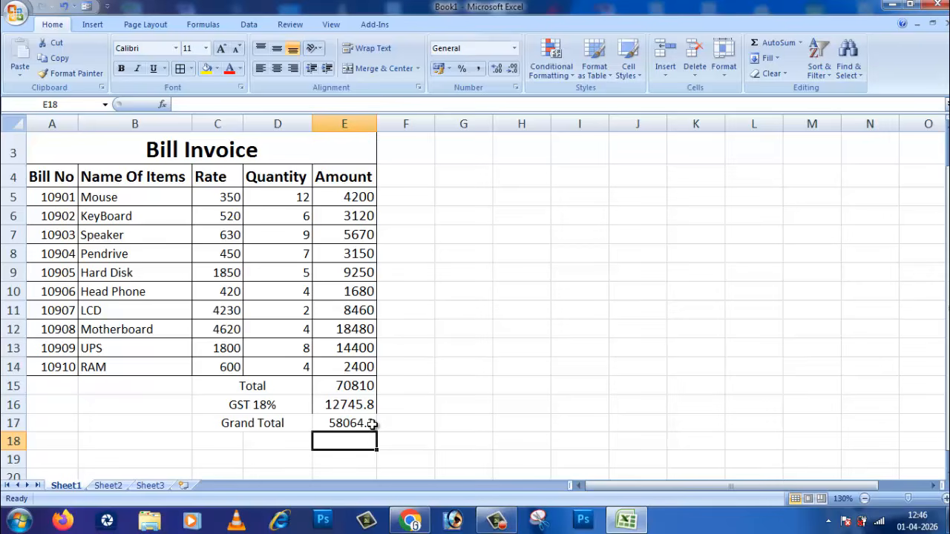
pyautogui.click(362, 429)
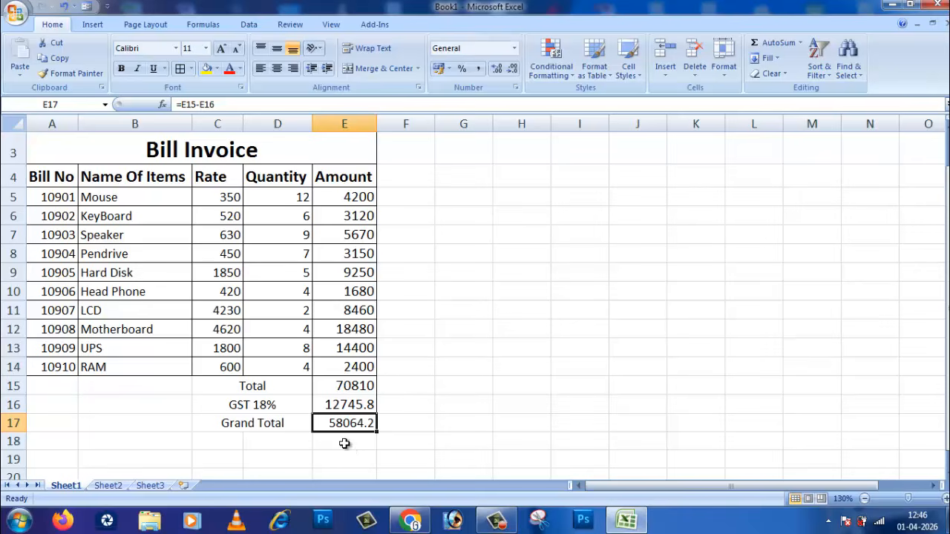
pyautogui.click(406, 430)
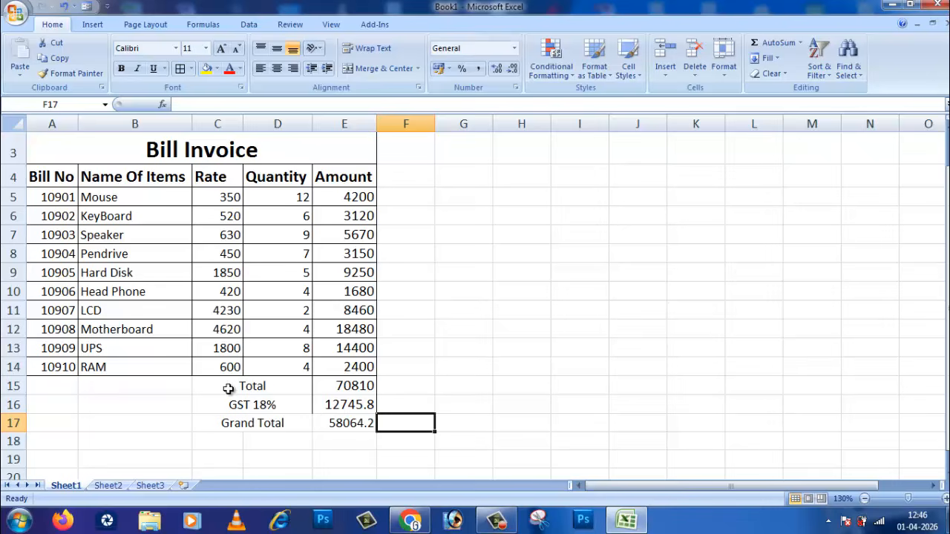
# Apply all borders to the Total, GST 18% and Grand Total rows, C15:E17
pyautogui.moveTo(228, 389); pyautogui.dragTo(349, 425)
pyautogui.click(416, 440)
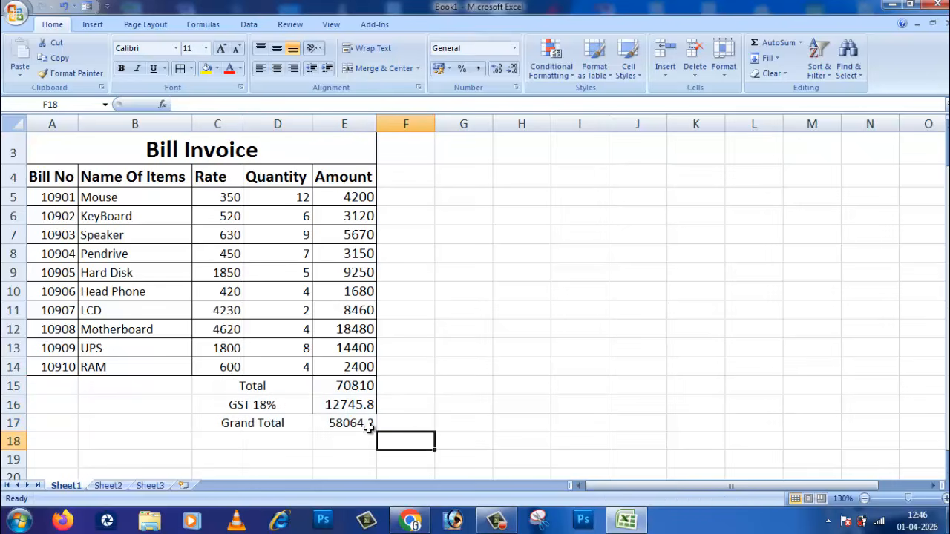
pyautogui.moveTo(256, 382); pyautogui.dragTo(338, 422)
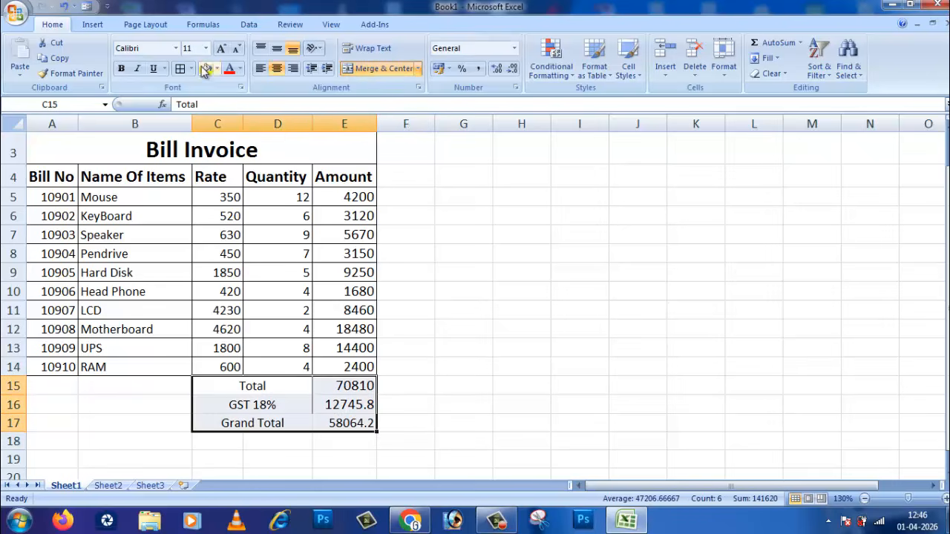
pyautogui.click(180, 68)
pyautogui.click(448, 396)
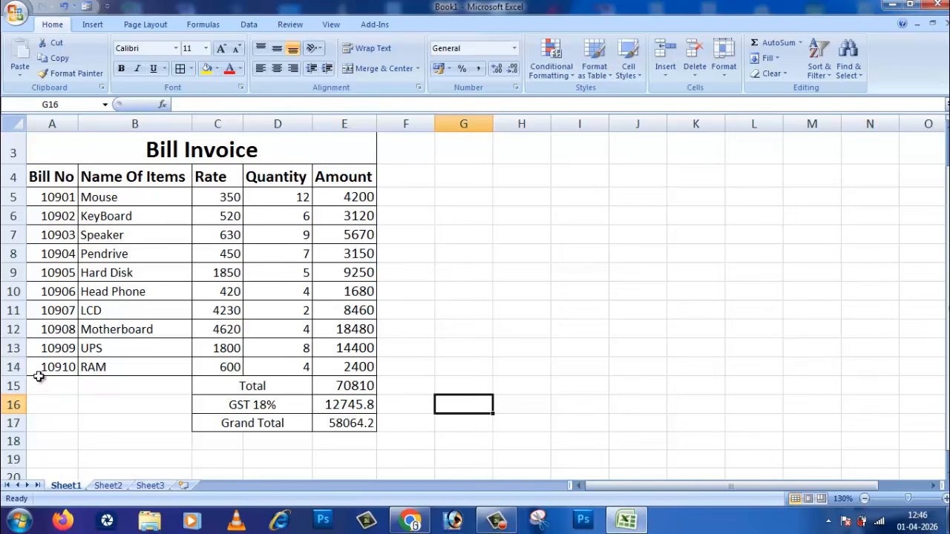
# Merge and center the empty block A15:B17 beside the total labels
pyautogui.moveTo(34, 367); pyautogui.dragTo(153, 431)
pyautogui.click(140, 435)
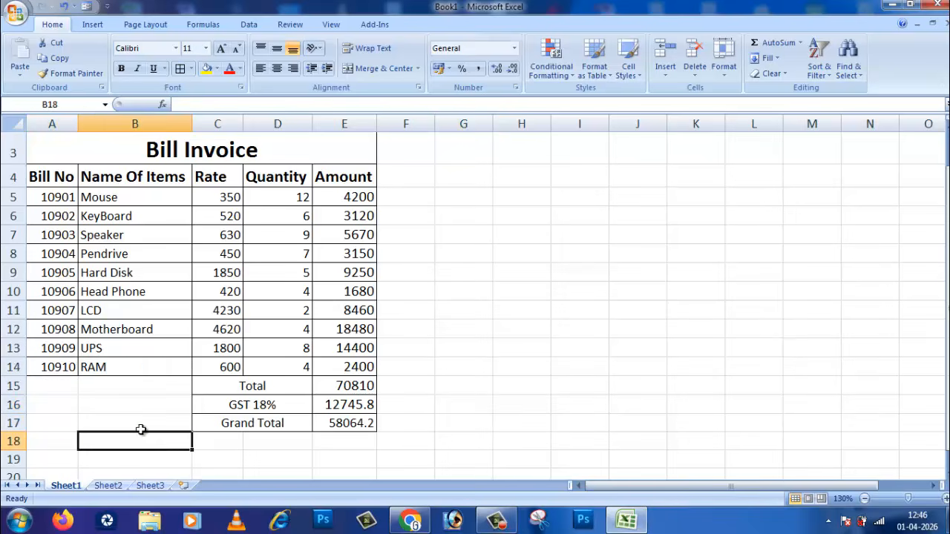
pyautogui.moveTo(55, 383); pyautogui.dragTo(155, 429)
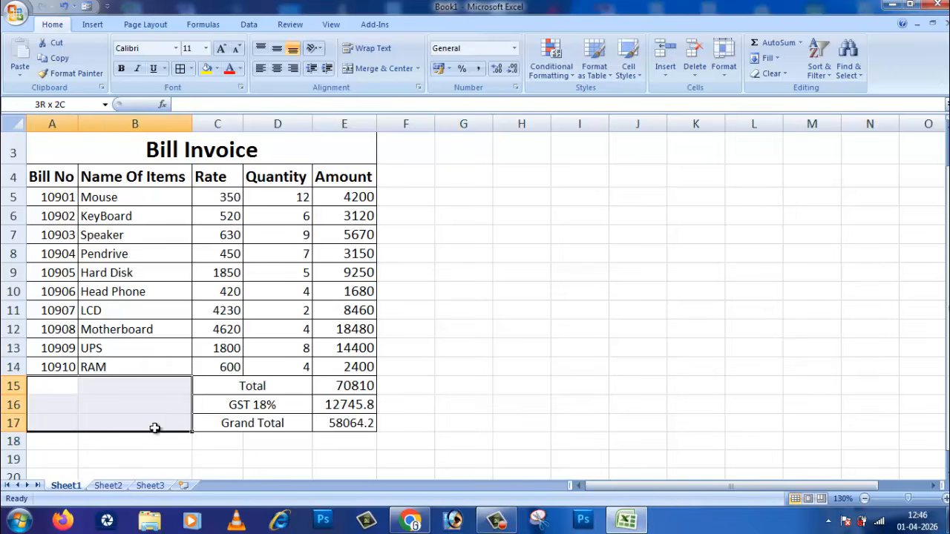
pyautogui.click(399, 69)
pyautogui.click(524, 387)
# Apply all borders to the whole invoice table from the header row to the Grand Total row, A4:E17
pyautogui.moveTo(46, 176); pyautogui.dragTo(328, 414)
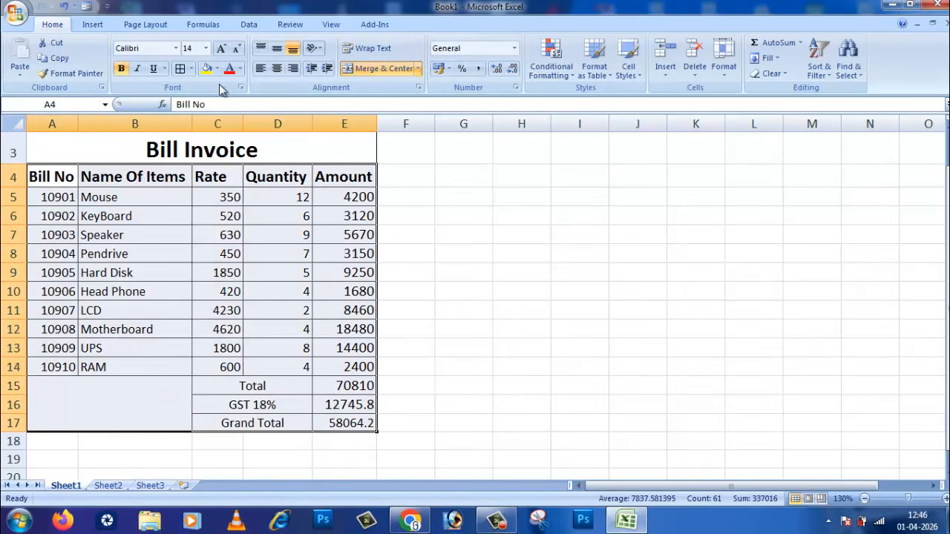
pyautogui.click(181, 69)
pyautogui.click(458, 429)
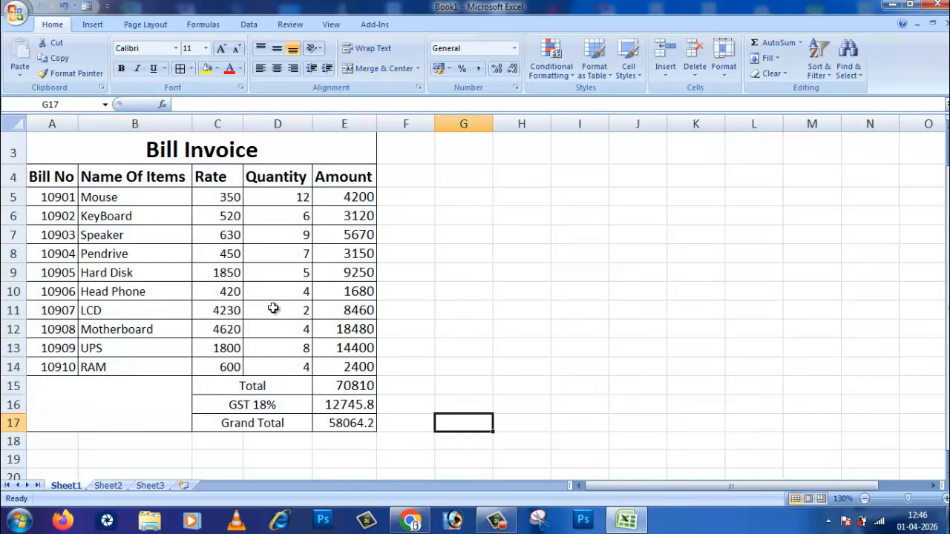
# Examine the invoice layout enlarged in Print Preview and return to the worksheet
pyautogui.click(16, 14)
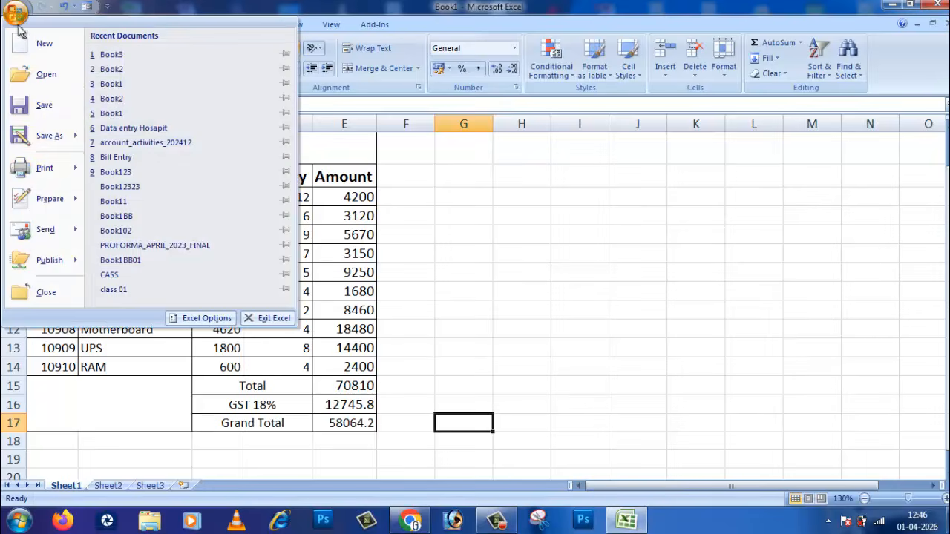
pyautogui.moveTo(61, 165)
pyautogui.click(152, 138)
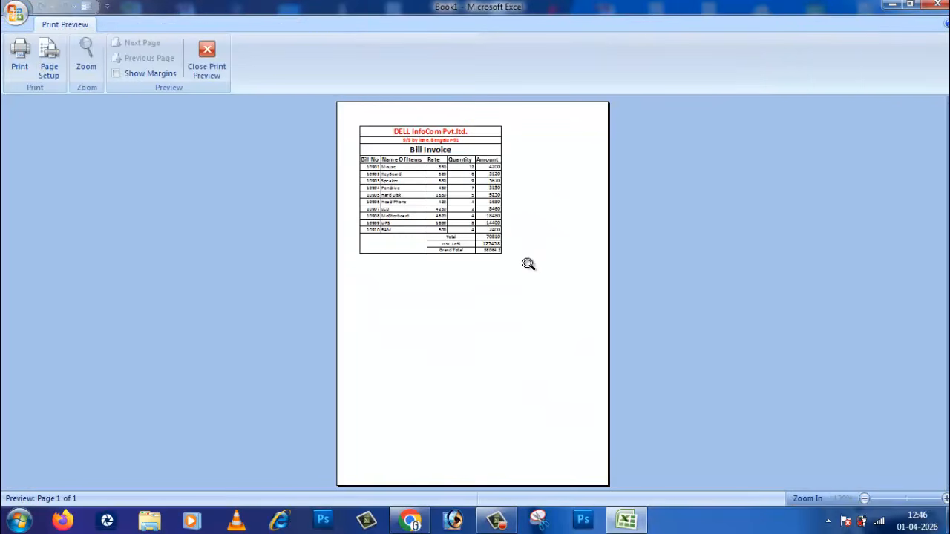
pyautogui.click(528, 263)
pyautogui.scroll(5, 453, 252)
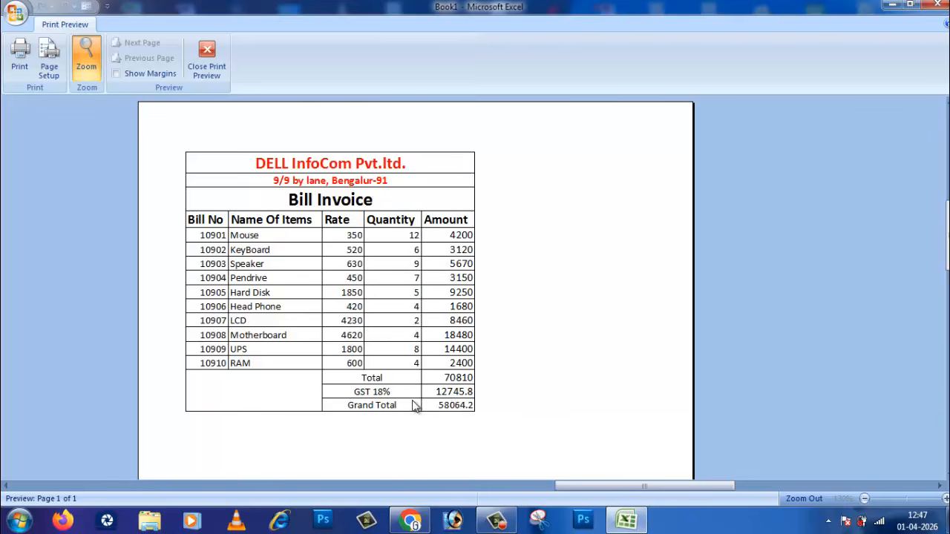
pyautogui.click(206, 59)
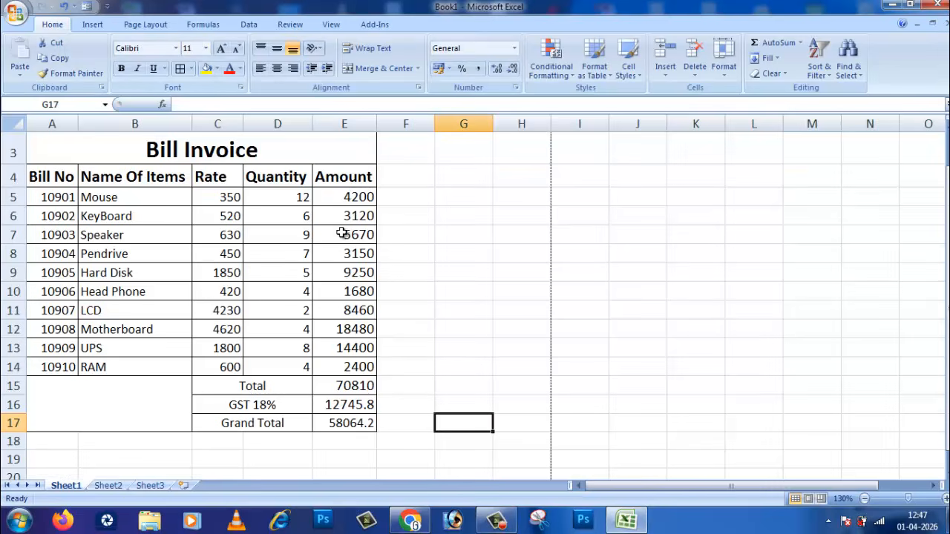
# Make the Total, GST 18% and Grand Total labels bold and right-aligned
pyautogui.click(261, 423)
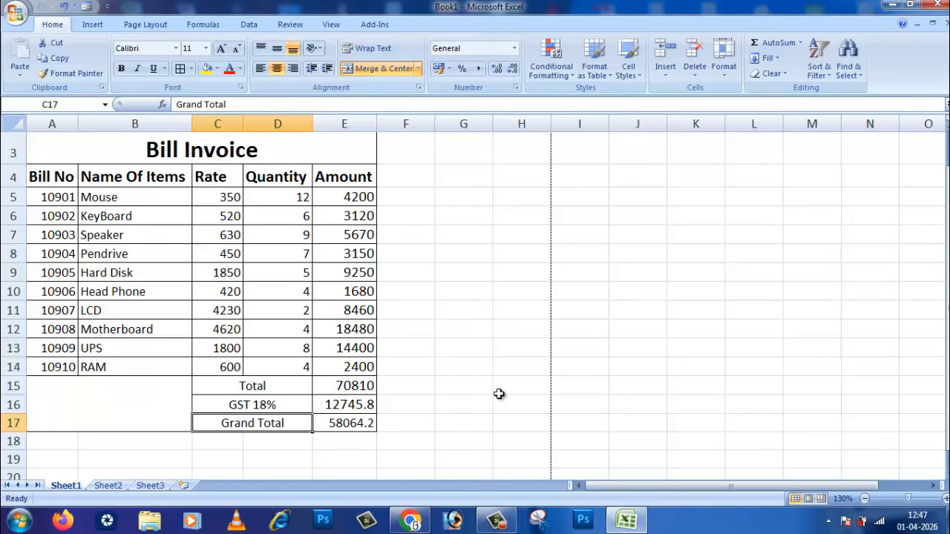
pyautogui.moveTo(254, 387); pyautogui.dragTo(255, 422)
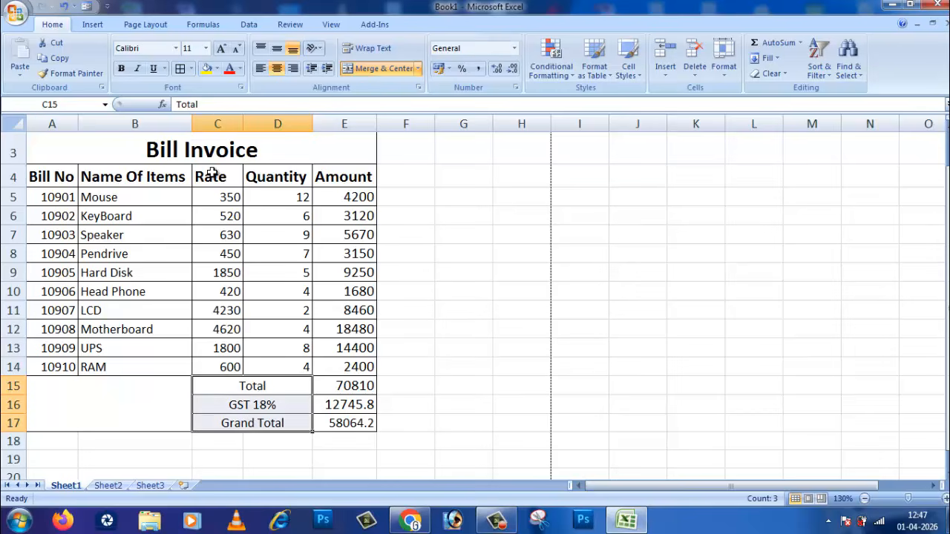
pyautogui.click(122, 69)
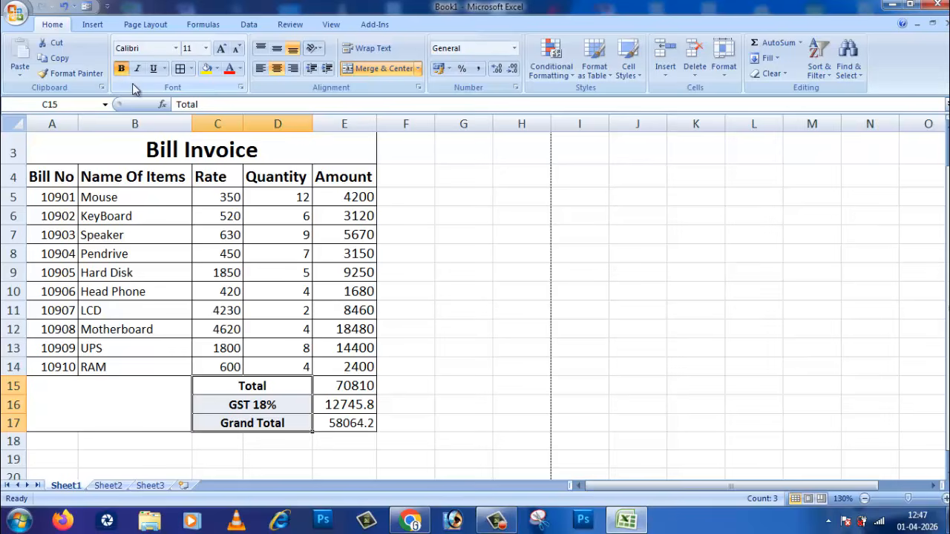
pyautogui.click(292, 70)
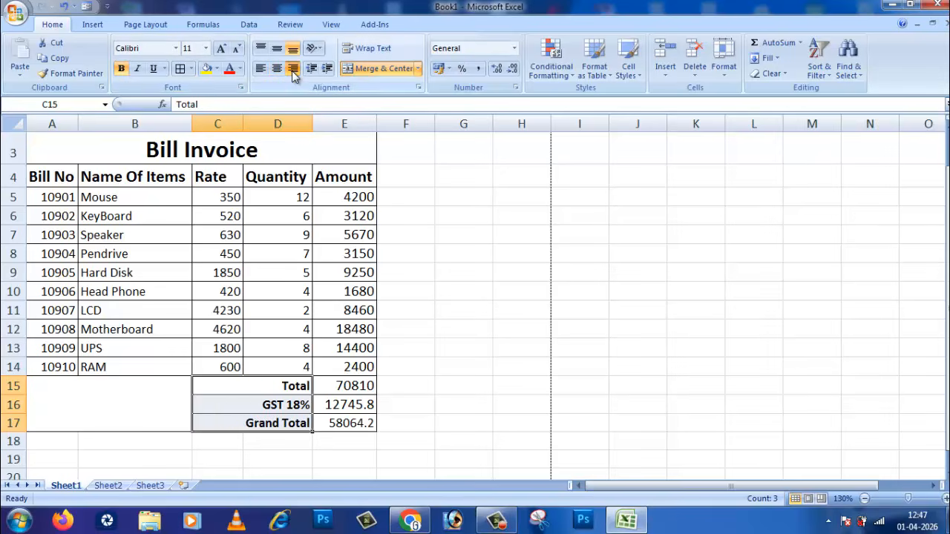
pyautogui.click(416, 420)
# Make the total, GST and grand total amounts in E15:E17 bold
pyautogui.click(354, 387)
pyautogui.moveTo(351, 410); pyautogui.dragTo(353, 423)
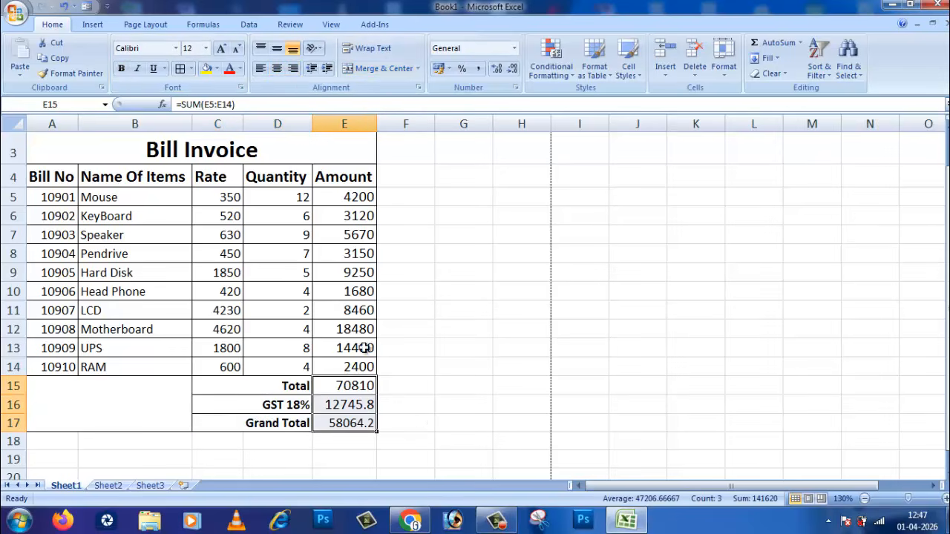
pyautogui.click(121, 68)
pyautogui.click(420, 417)
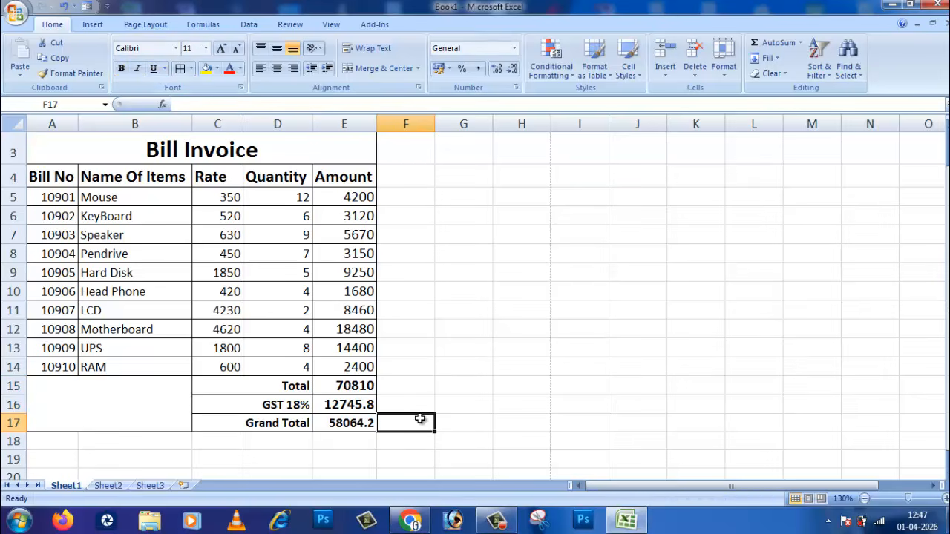
pyautogui.click(481, 461)
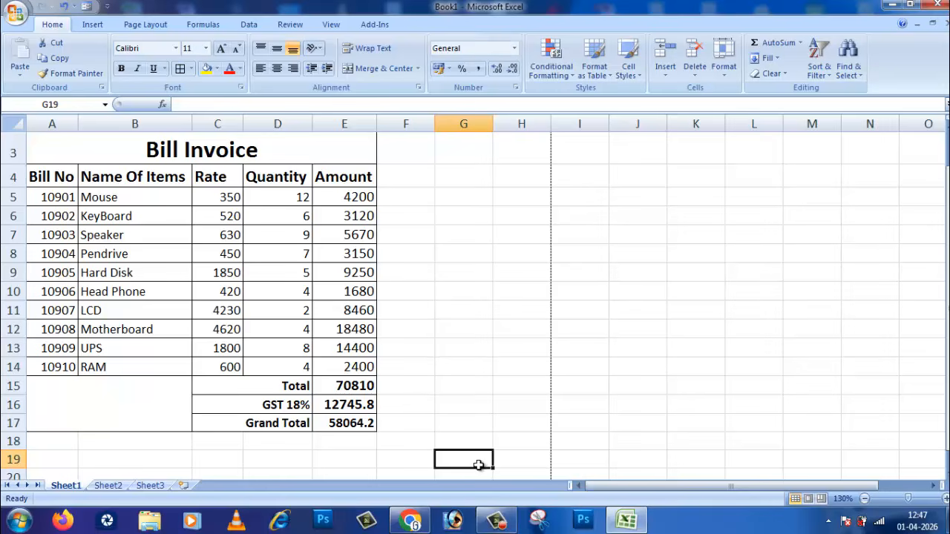
pyautogui.moveTo(947, 388); pyautogui.dragTo(947, 375)
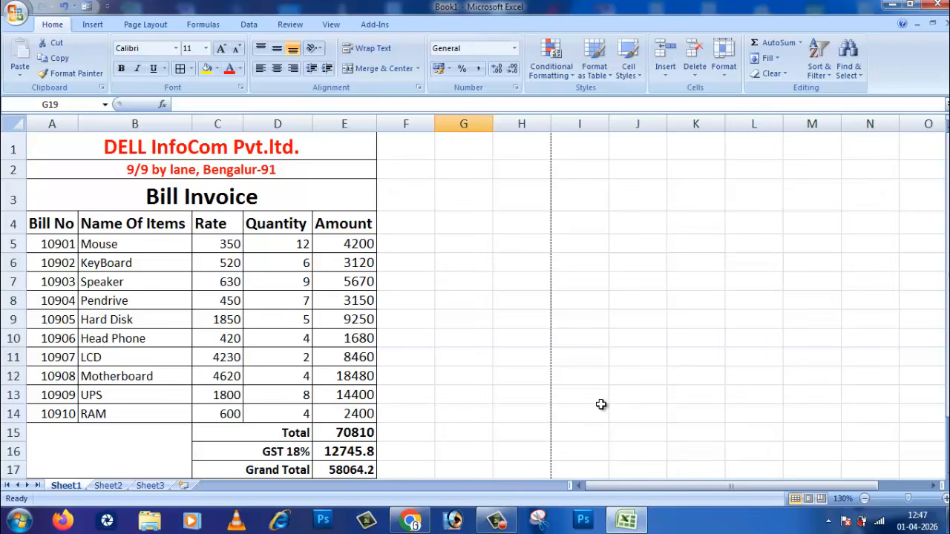